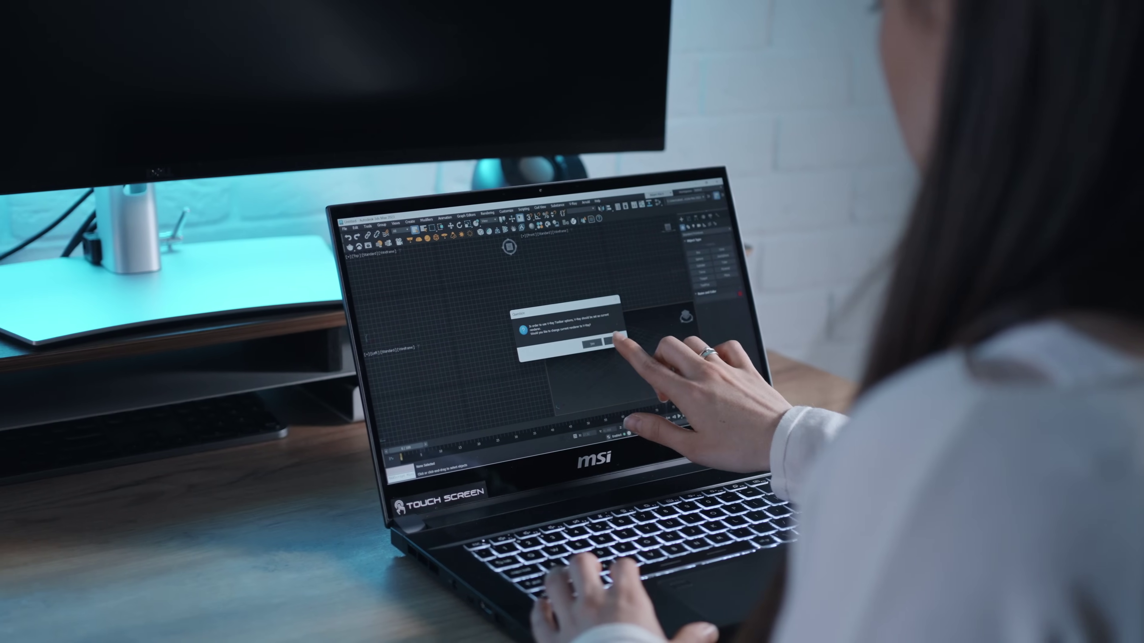
Confirm the startup Question dialog to reveal the Dark Living_vray6.max camera and top viewports.
{"action": "left_click", "coordinate": [583, 338]}
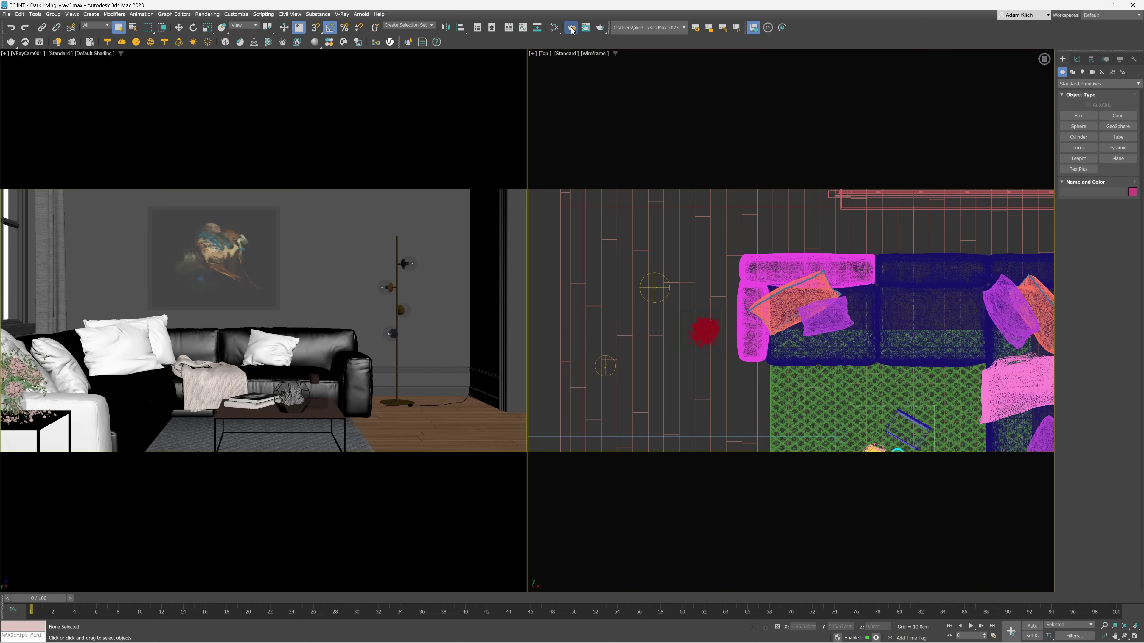
Make V-Ray GPU 6 Hotfix 3 the production renderer and show its Perf. tab with CUDA devices.
{"action": "left_click", "coordinate": [572, 29]}
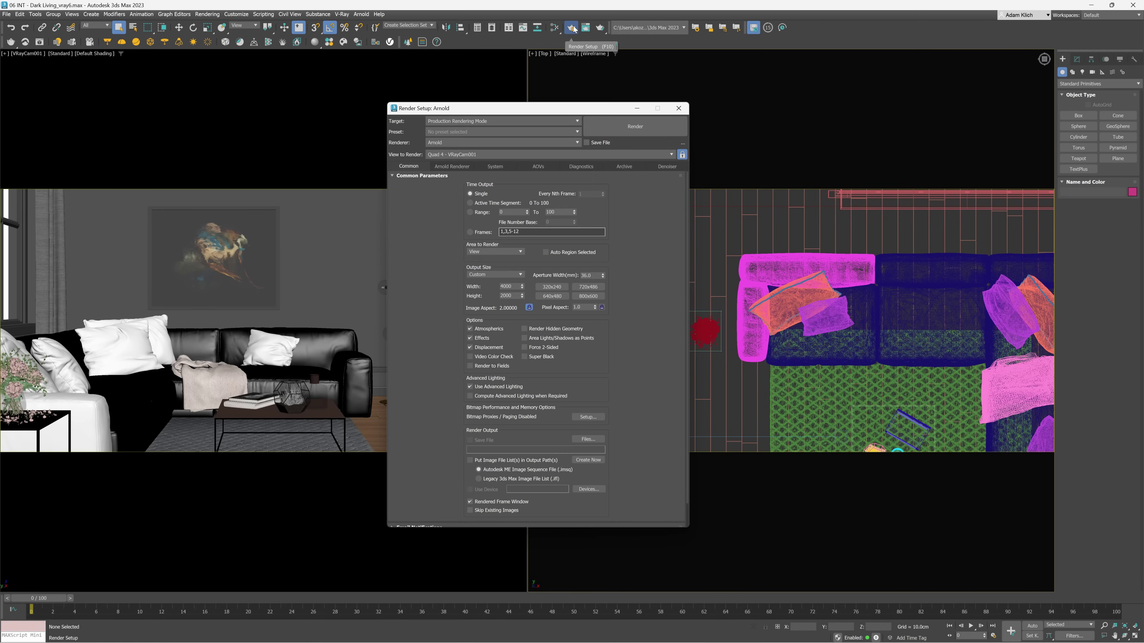
{"action": "left_click", "coordinate": [488, 141]}
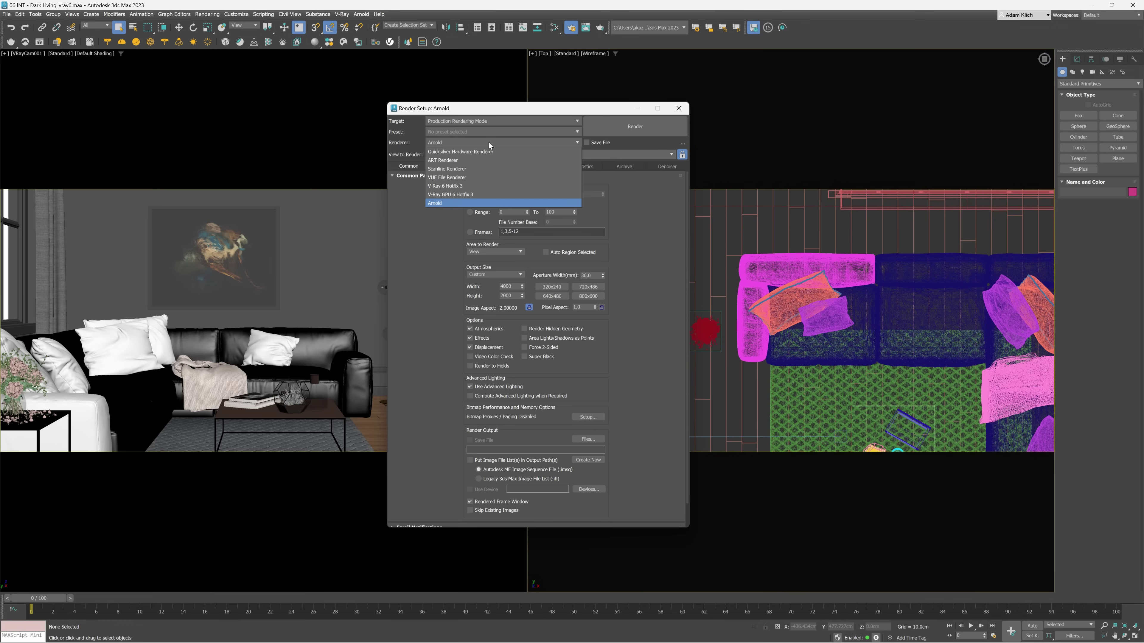
{"action": "left_click", "coordinate": [461, 186]}
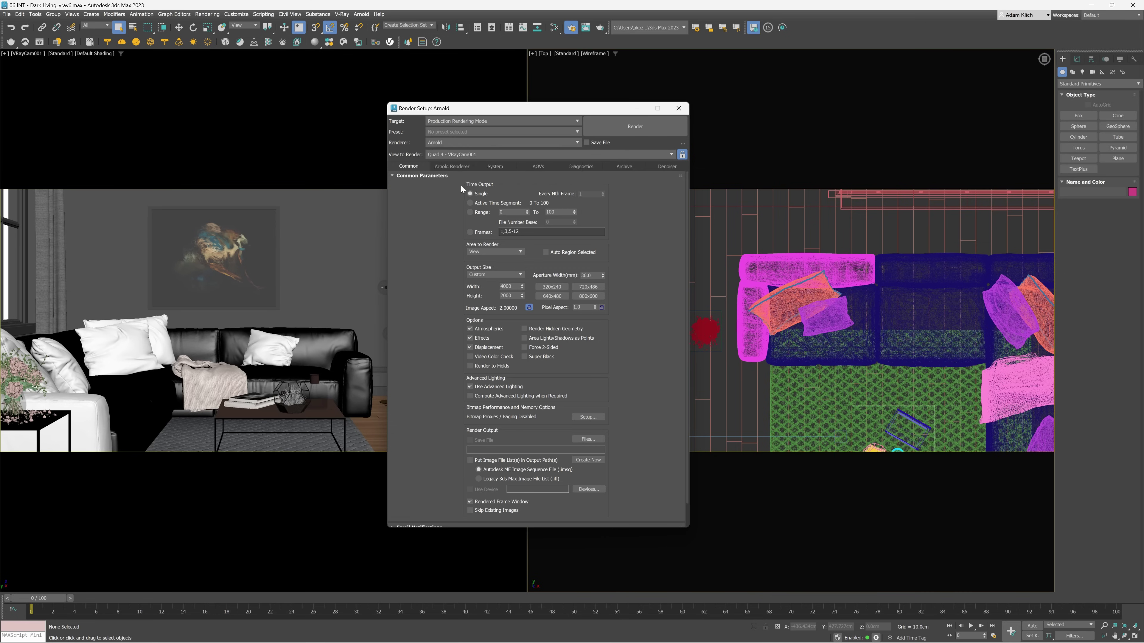
{"action": "left_click", "coordinate": [461, 146]}
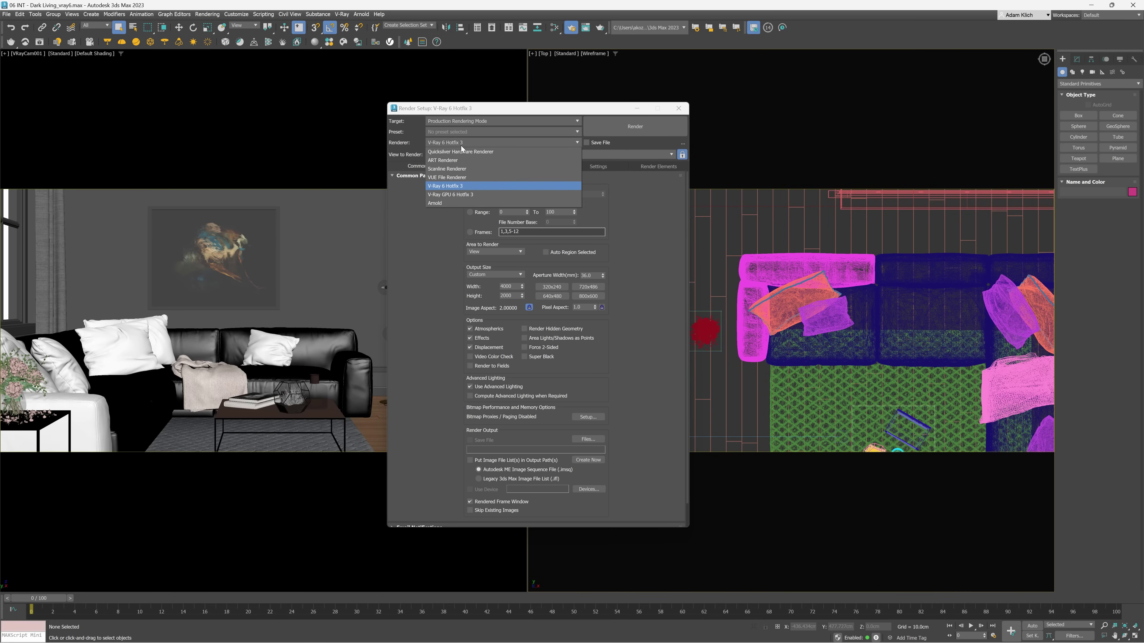
{"action": "left_click", "coordinate": [455, 195]}
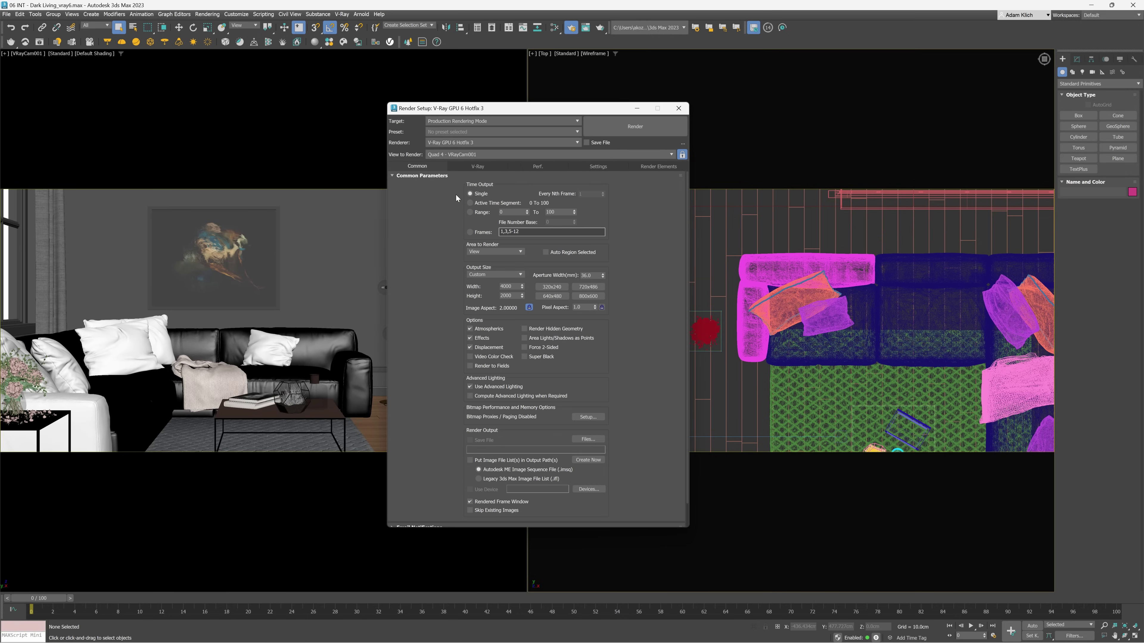
{"action": "left_click", "coordinate": [547, 164]}
Expand V-Ray GPU Render Devices Select and compare the CUDA and RTX engine device lists.
{"action": "left_click", "coordinate": [444, 273]}
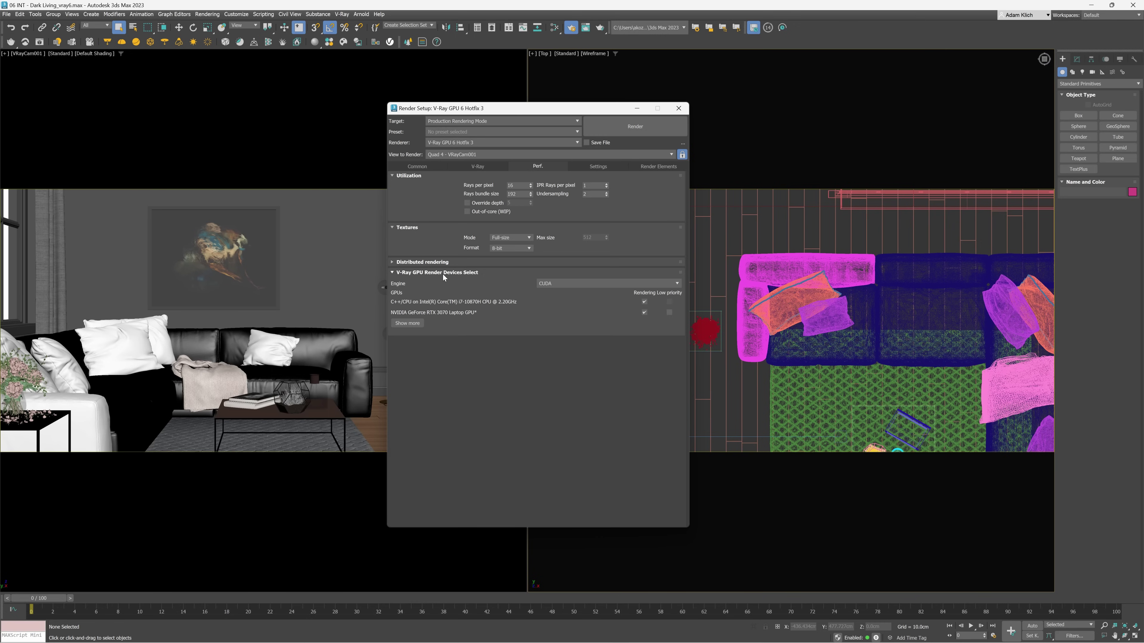
{"action": "left_click", "coordinate": [568, 285]}
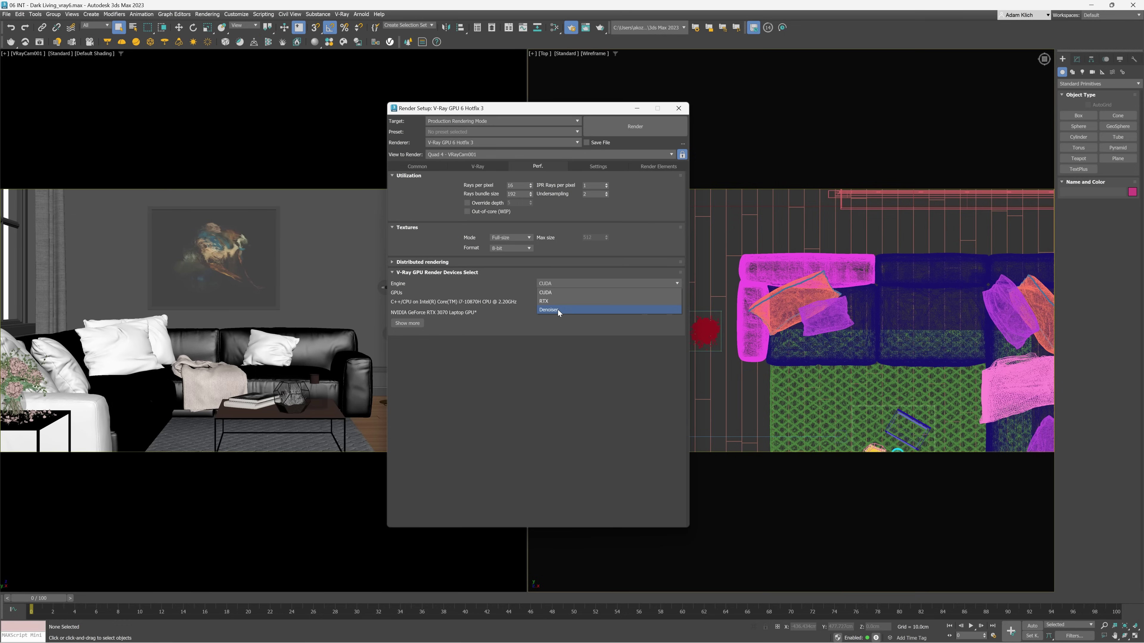
{"action": "left_click", "coordinate": [560, 293]}
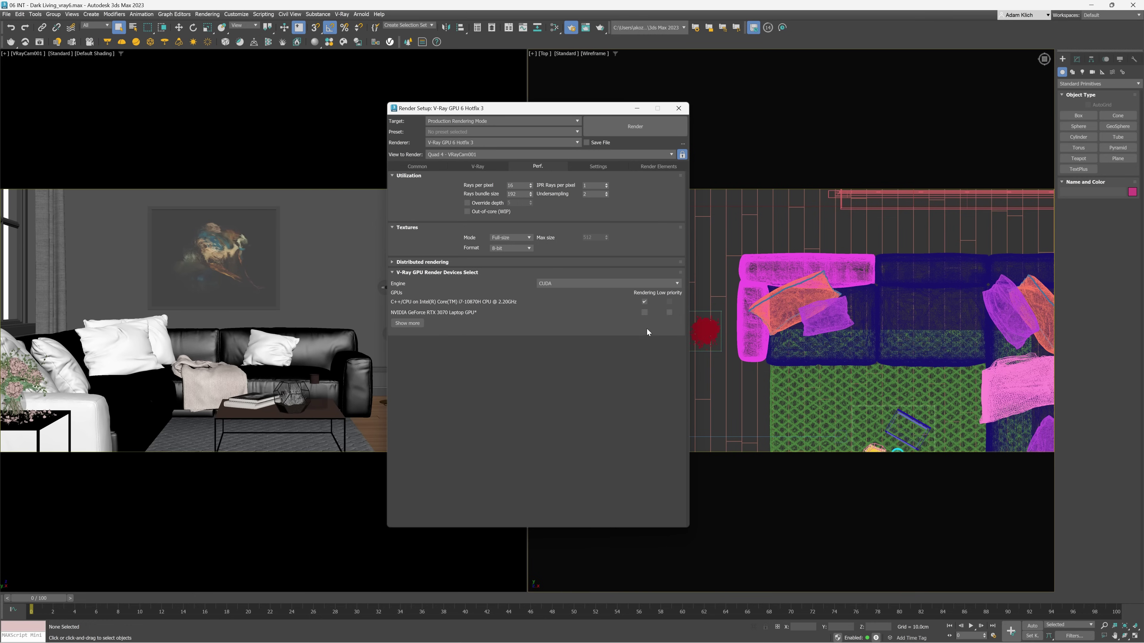
{"action": "left_click", "coordinate": [636, 283]}
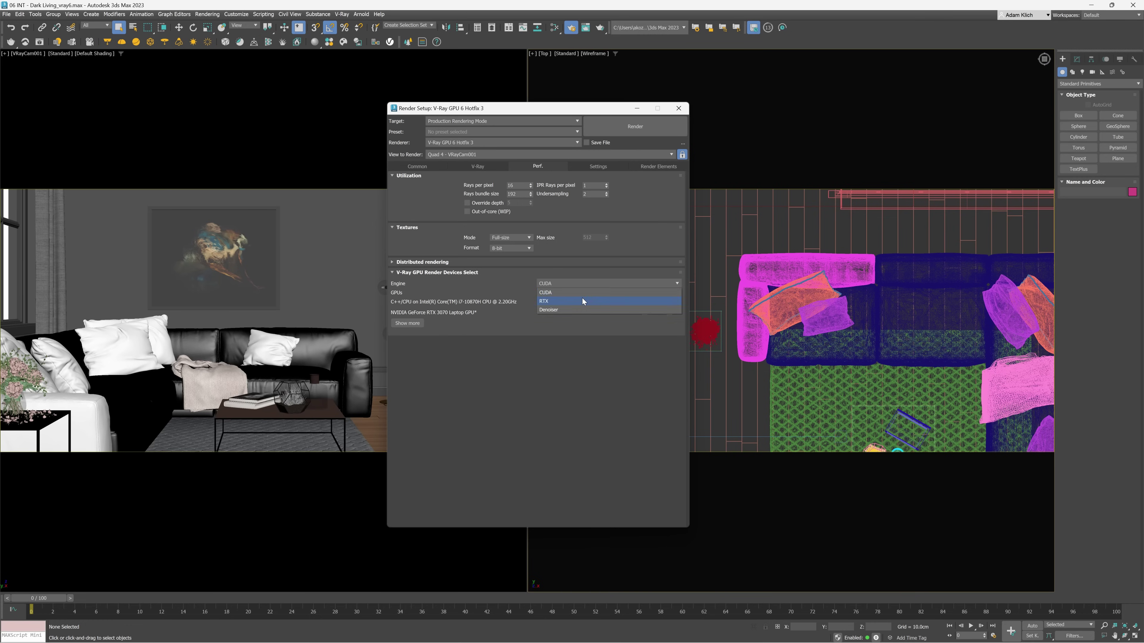
{"action": "left_click", "coordinate": [582, 301]}
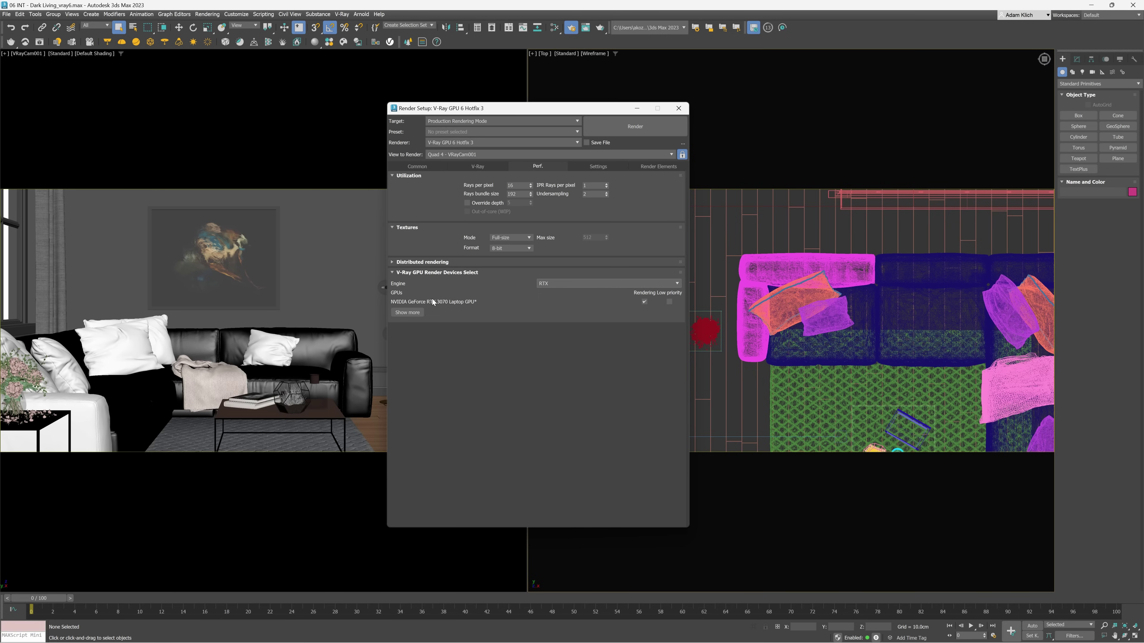
Cycle the GPU engine back through CUDA and RTX, finally setting it to Denoiser.
{"action": "mouse_move", "coordinate": [433, 299]}
{"action": "left_click", "coordinate": [559, 283]}
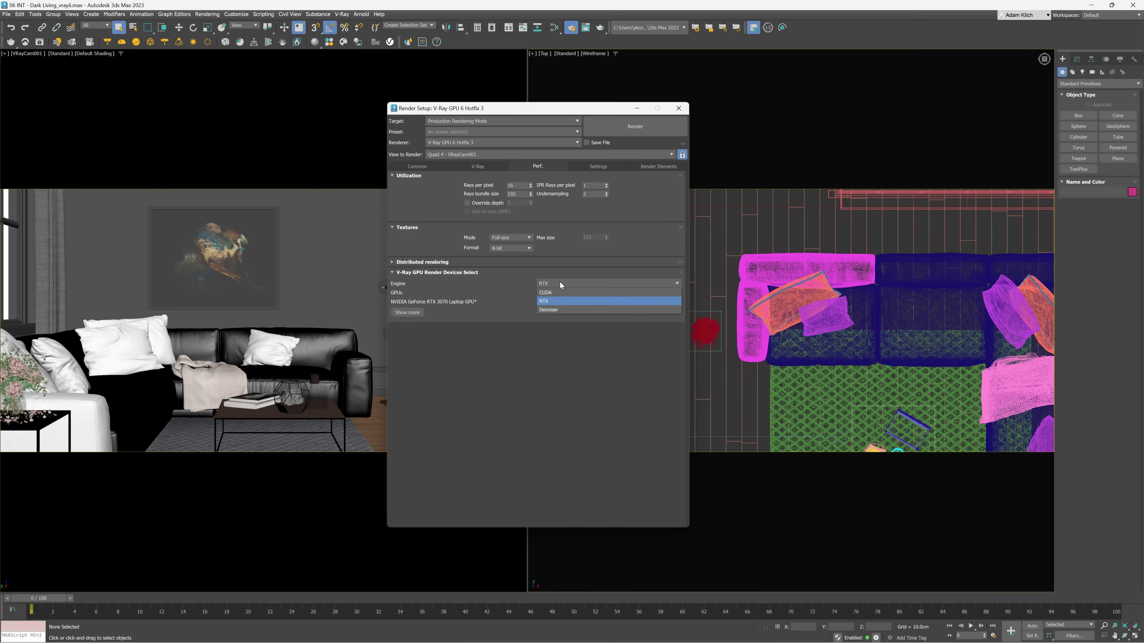
{"action": "left_click", "coordinate": [559, 292]}
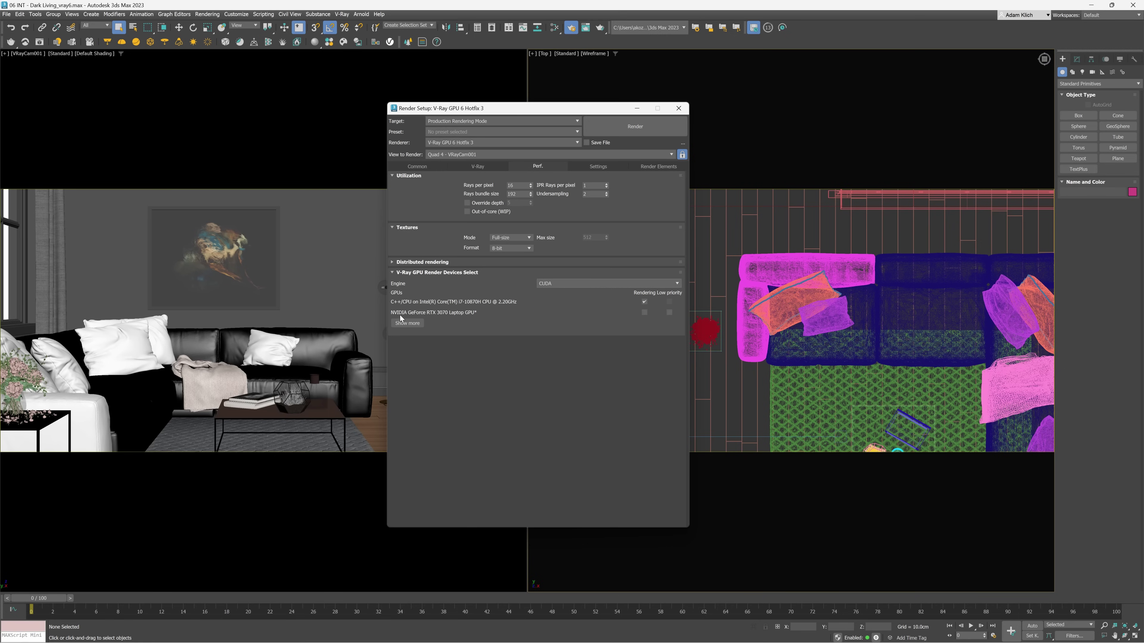
{"action": "left_click", "coordinate": [566, 282]}
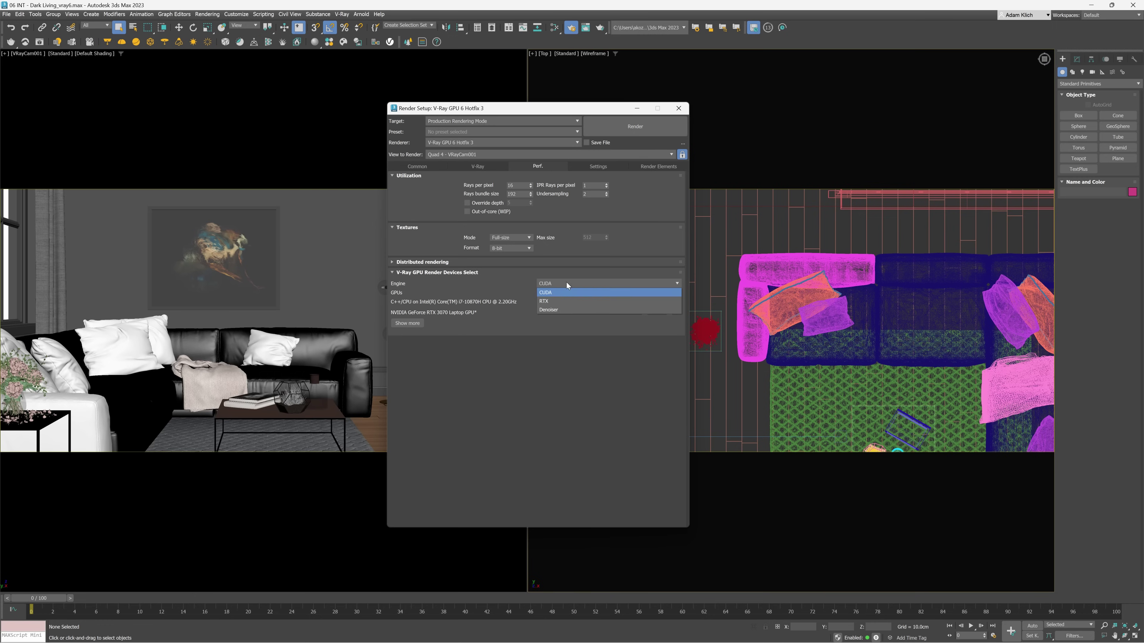
{"action": "left_click", "coordinate": [558, 301]}
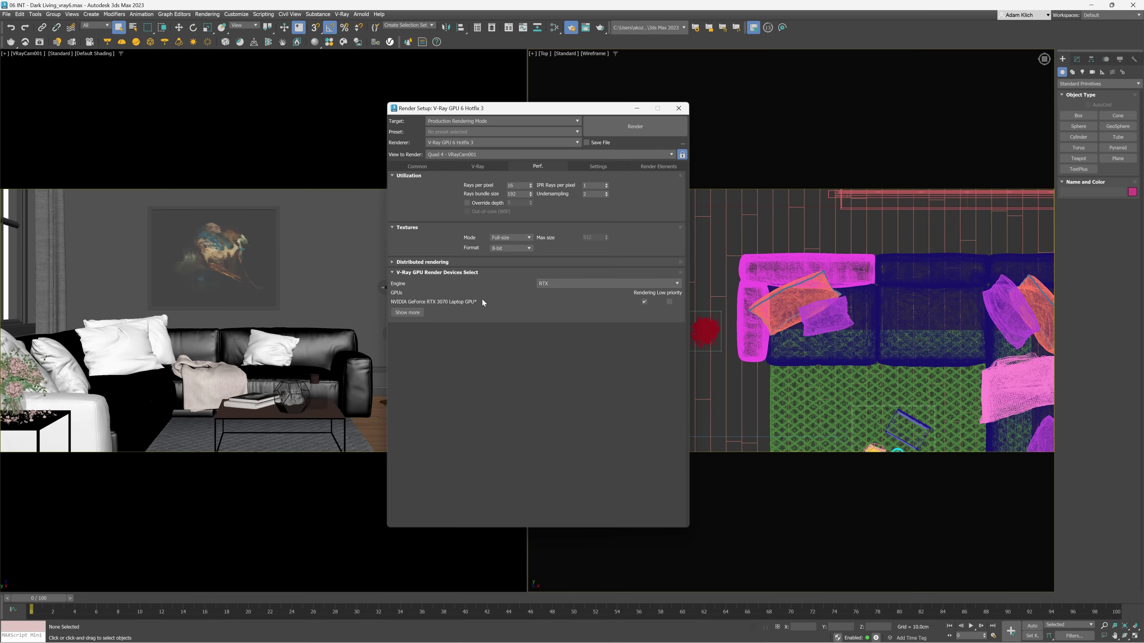
{"action": "left_click", "coordinate": [573, 283]}
{"action": "left_click", "coordinate": [561, 309]}
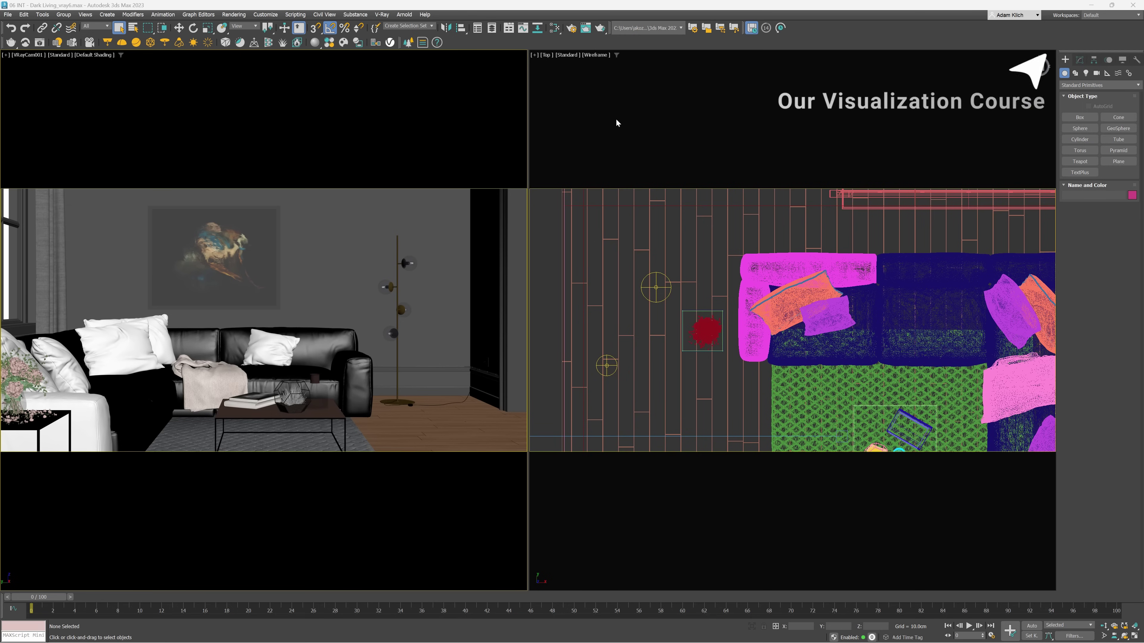
Set the V-Ray CPU image sampler Type to Progressive in Render Setup.
{"action": "left_click", "coordinate": [571, 28]}
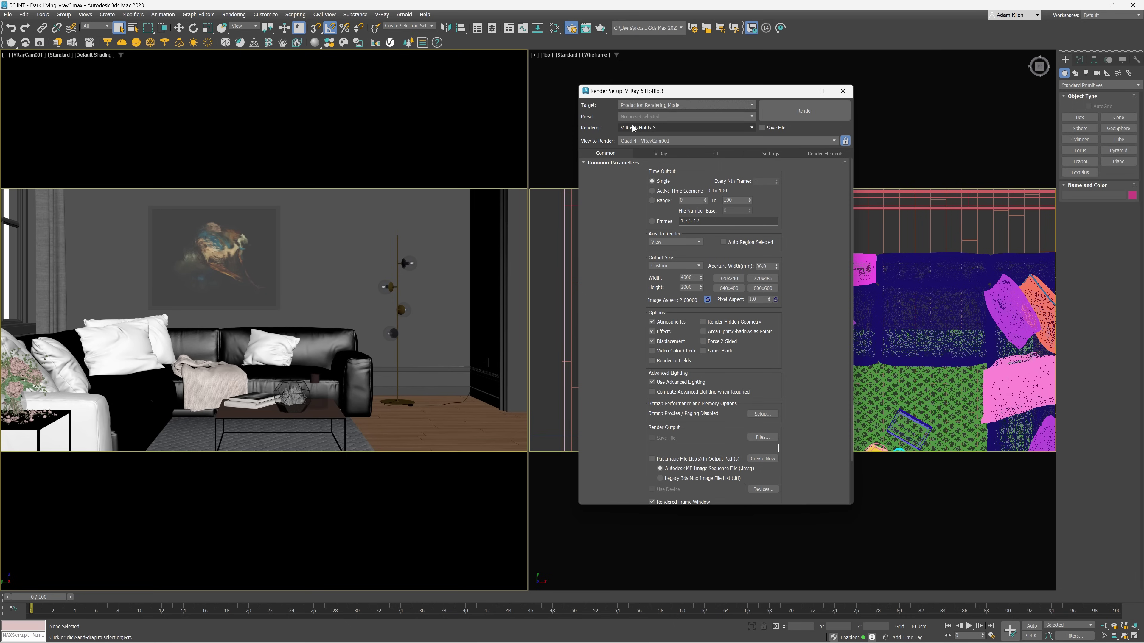
{"action": "left_click", "coordinate": [655, 154]}
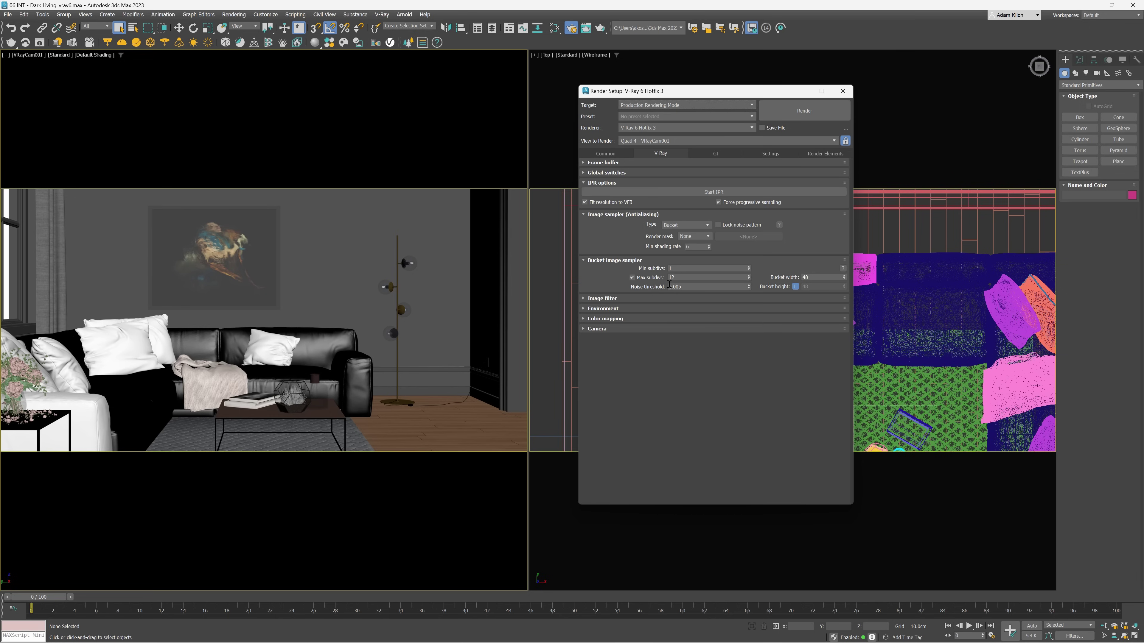
{"action": "left_click", "coordinate": [682, 224]}
{"action": "left_click", "coordinate": [682, 238]}
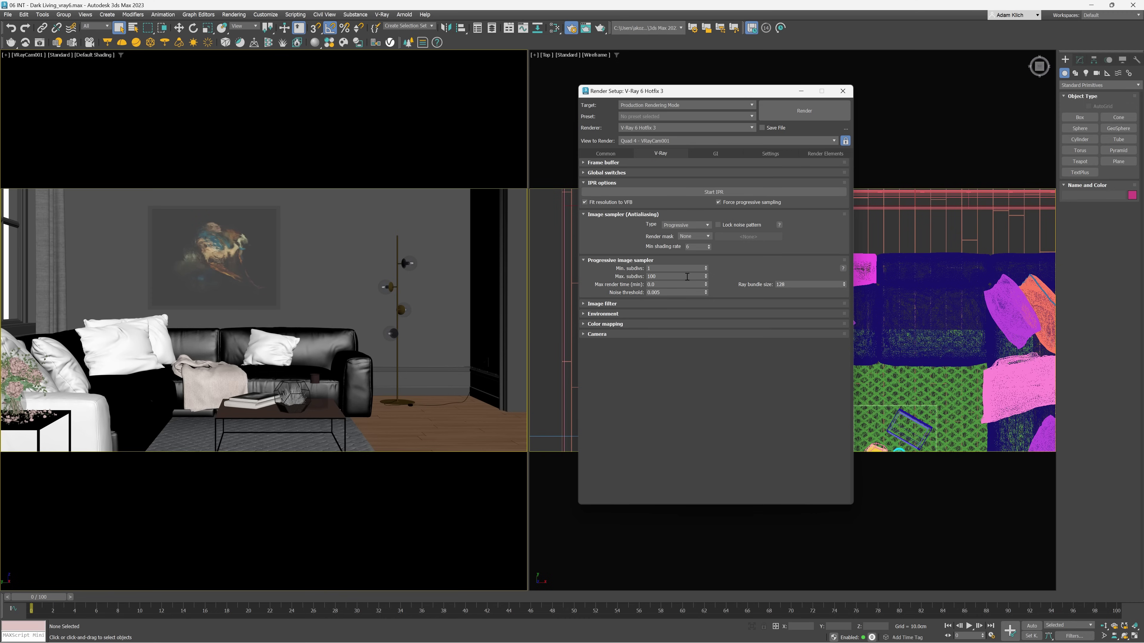
{"action": "left_click", "coordinate": [715, 155]}
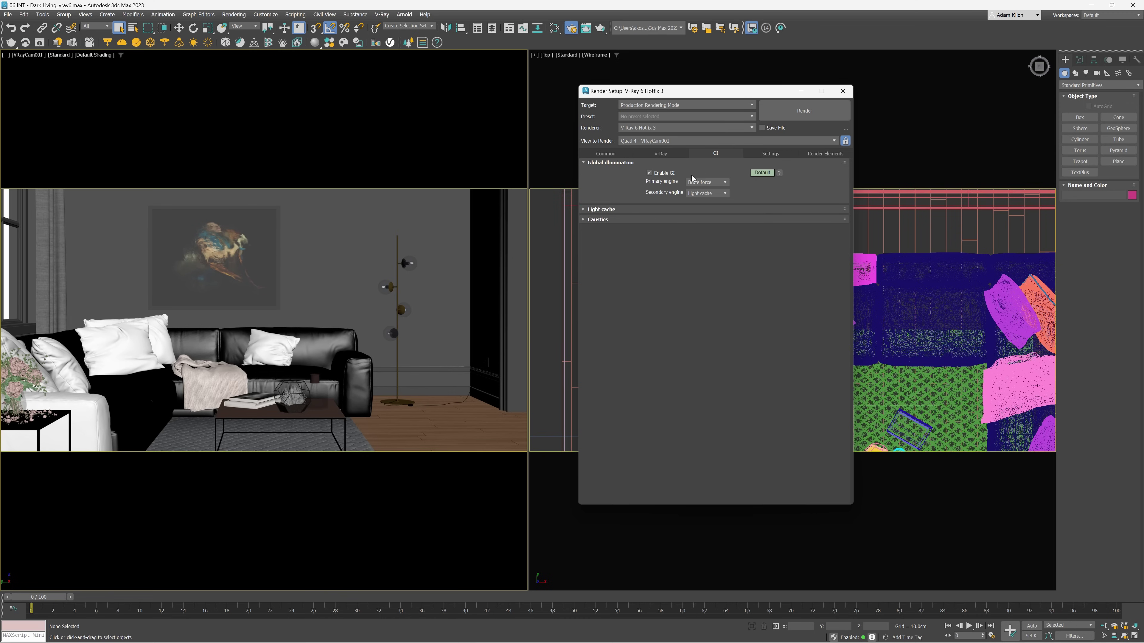
Switch the renderer to V-Ray GPU 6 Hotfix 3 and bring up its V-Ray tab sampler options.
{"action": "left_click", "coordinate": [682, 128]}
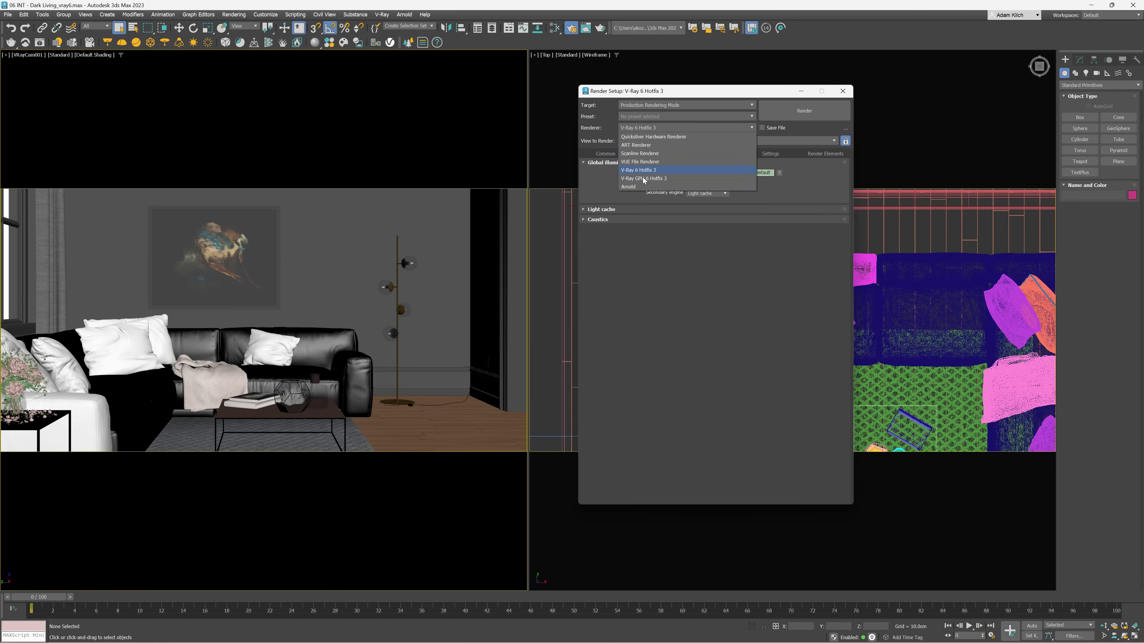
{"action": "left_click", "coordinate": [644, 180]}
{"action": "left_click", "coordinate": [658, 153]}
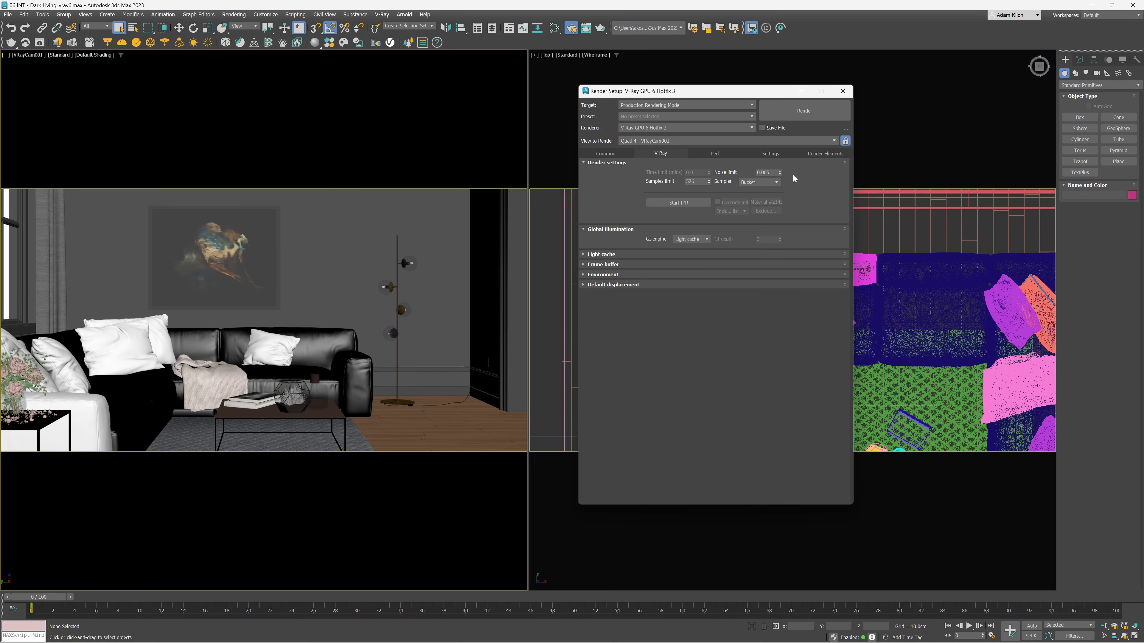
{"action": "left_click", "coordinate": [759, 182]}
Set the GPU sampler to Progressive, render, and mark the first history render as A.
{"action": "left_click", "coordinate": [757, 197]}
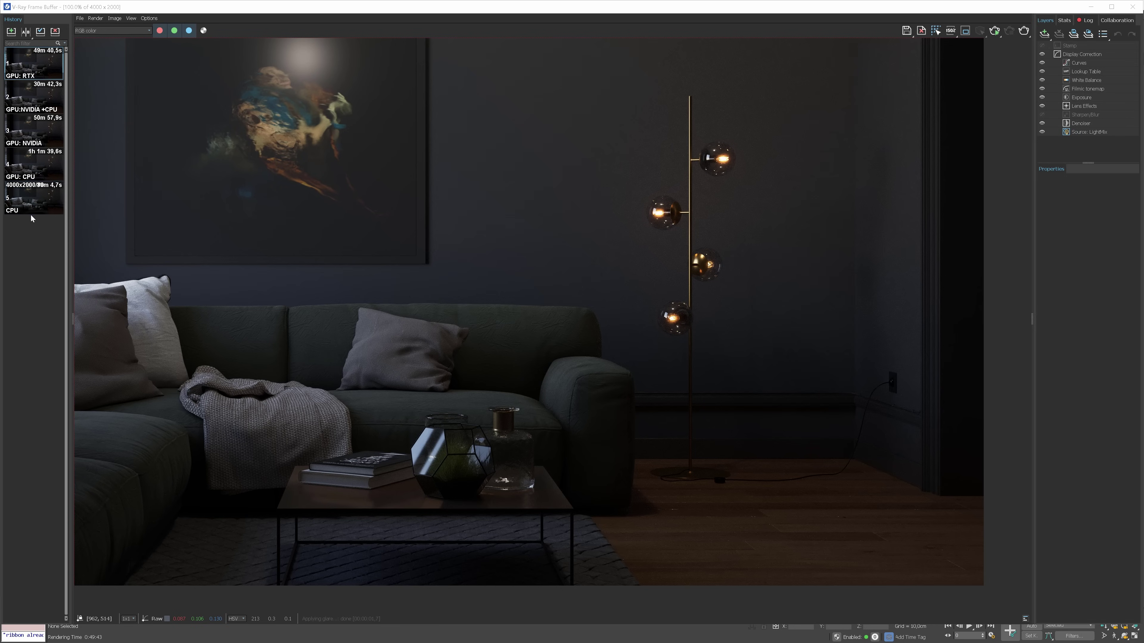
{"action": "left_click", "coordinate": [19, 63]}
Wipe-compare history render 1 (A) against renders 2 and 3, then set render 4 as B and unset A.
{"action": "left_click", "coordinate": [48, 96]}
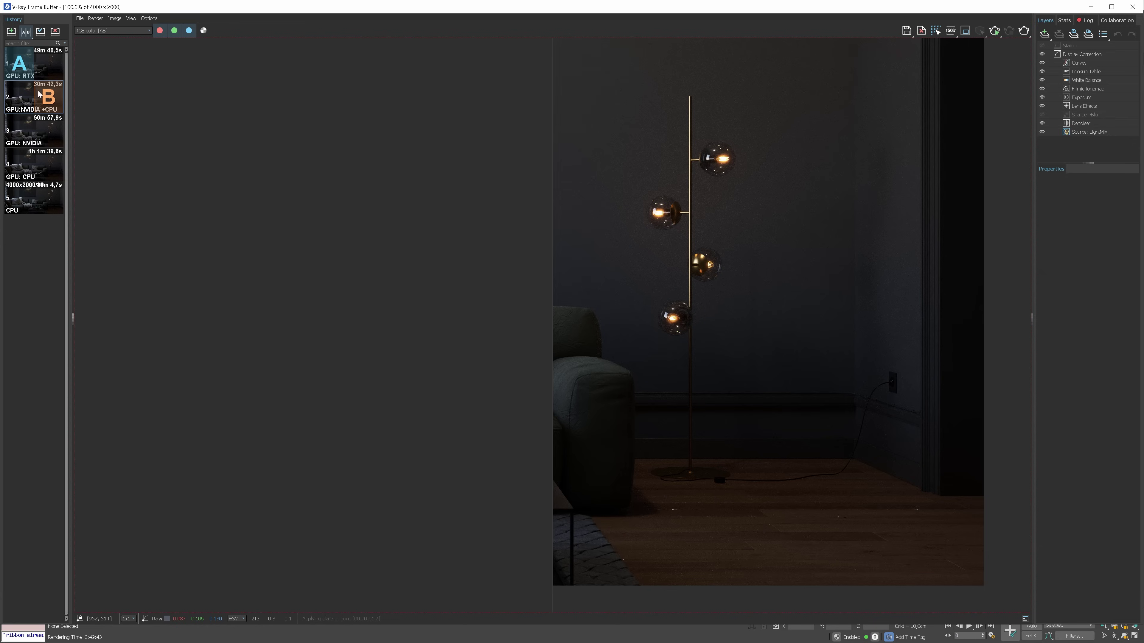
{"action": "mouse_move", "coordinate": [574, 313]}
{"action": "left_mouse_down"}
{"action": "mouse_move", "coordinate": [1013, 339]}
{"action": "mouse_move", "coordinate": [268, 342]}
{"action": "mouse_move", "coordinate": [116, 315]}
{"action": "mouse_move", "coordinate": [77, 288]}
{"action": "left_mouse_up"}
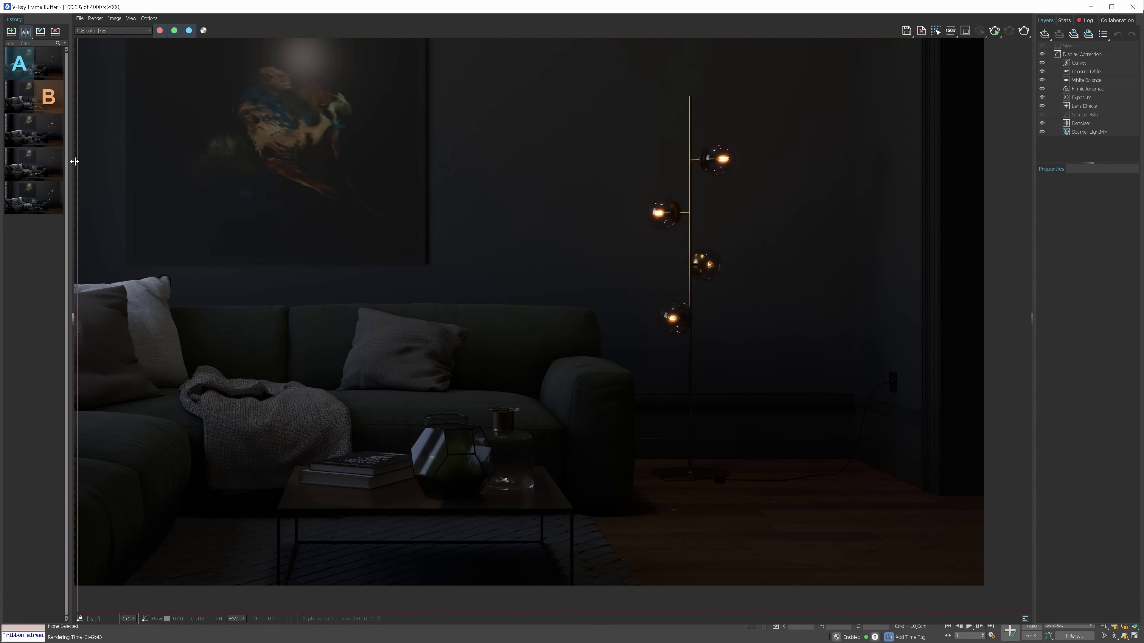
{"action": "left_click", "coordinate": [48, 131]}
{"action": "mouse_move", "coordinate": [77, 222]}
{"action": "left_mouse_down"}
{"action": "mouse_move", "coordinate": [965, 273]}
{"action": "mouse_move", "coordinate": [376, 248]}
{"action": "mouse_move", "coordinate": [123, 251]}
{"action": "mouse_move", "coordinate": [162, 243]}
{"action": "mouse_move", "coordinate": [818, 282]}
{"action": "mouse_move", "coordinate": [51, 256]}
{"action": "left_mouse_up"}
{"action": "left_click", "coordinate": [49, 165]}
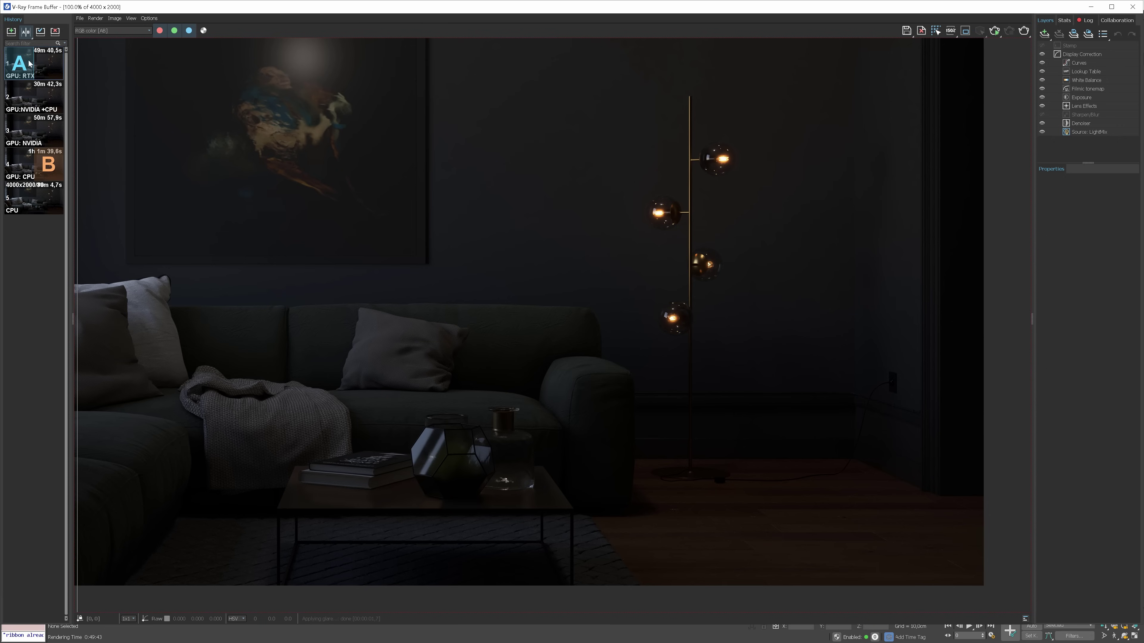
{"action": "left_click", "coordinate": [19, 63]}
Set history render 5 as A and wipe it against render 4 across the vases and whole room.
{"action": "left_click", "coordinate": [19, 198]}
{"action": "scroll", "coordinate": [529, 411], "scroll_direction": "up", "scroll_amount": 5}
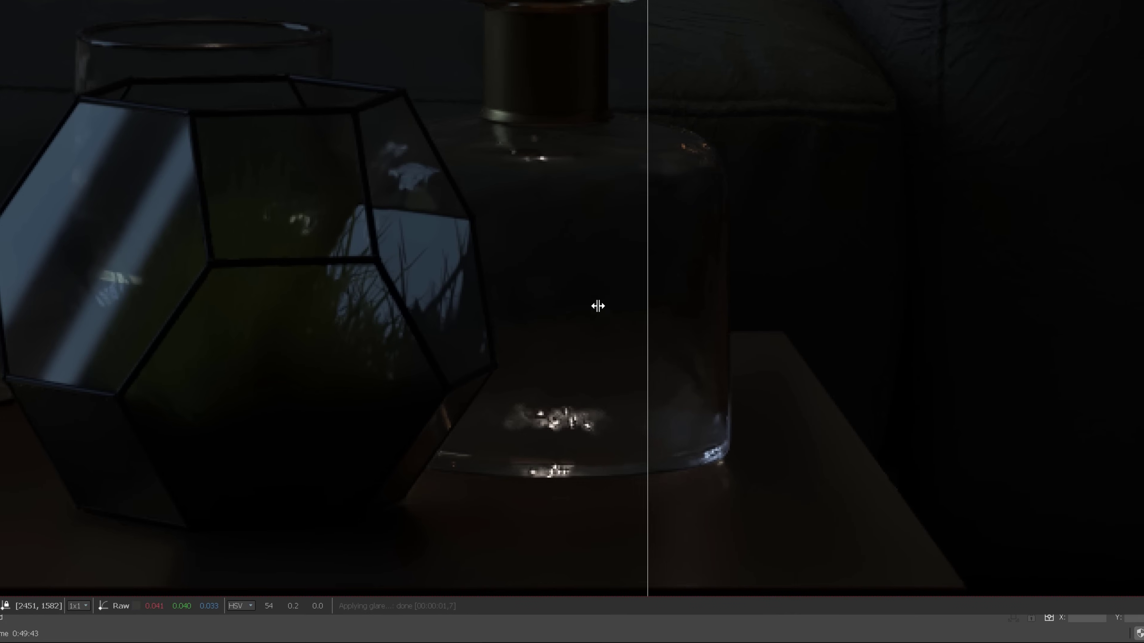
{"action": "left_click_drag", "start_coordinate": [597, 305], "coordinate": [825, 341]}
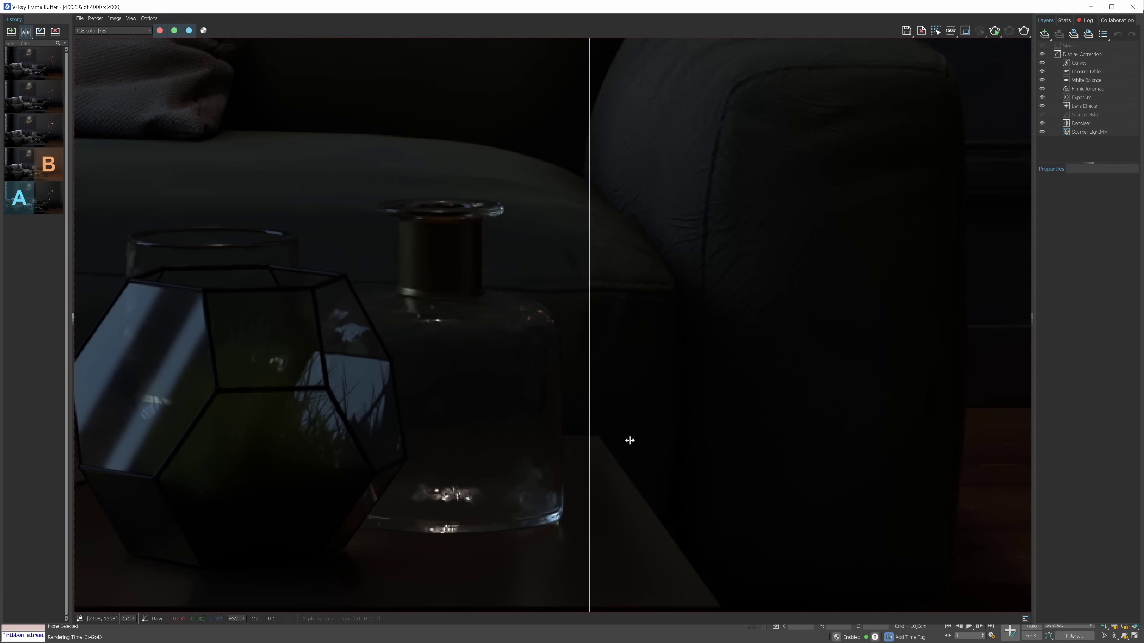
{"action": "left_click_drag", "start_coordinate": [629, 441], "coordinate": [336, 429]}
{"action": "double_click", "coordinate": [336, 429]}
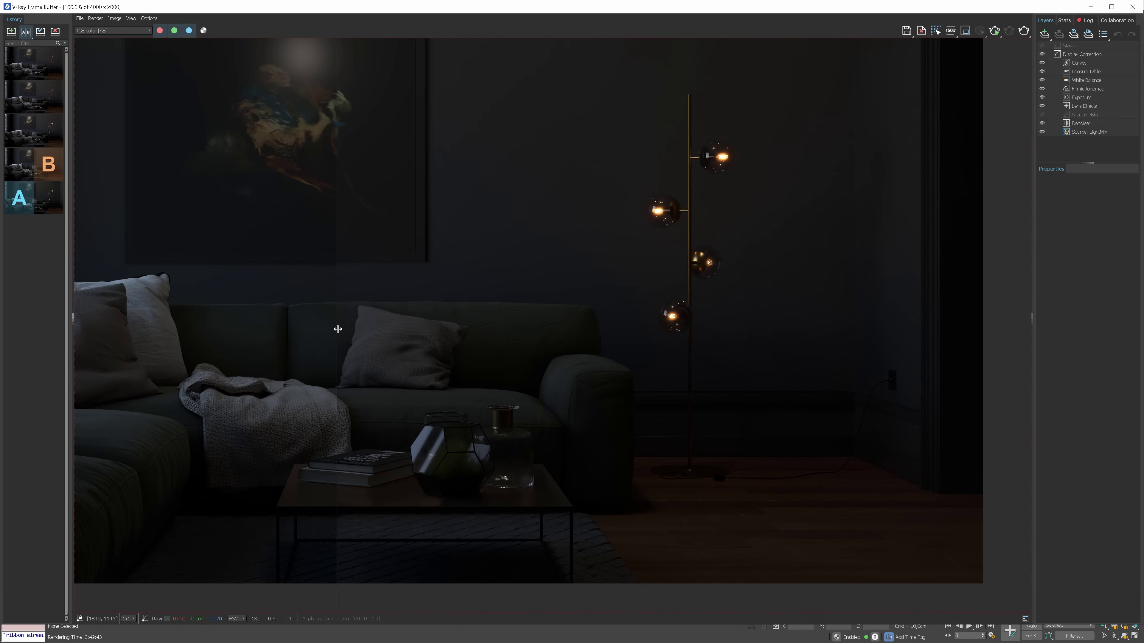
{"action": "left_click_drag", "start_coordinate": [336, 329], "coordinate": [361, 345]}
{"action": "scroll", "coordinate": [379, 358], "scroll_direction": "up", "scroll_amount": 4}
{"action": "scroll", "coordinate": [642, 376], "scroll_direction": "down", "scroll_amount": 6}
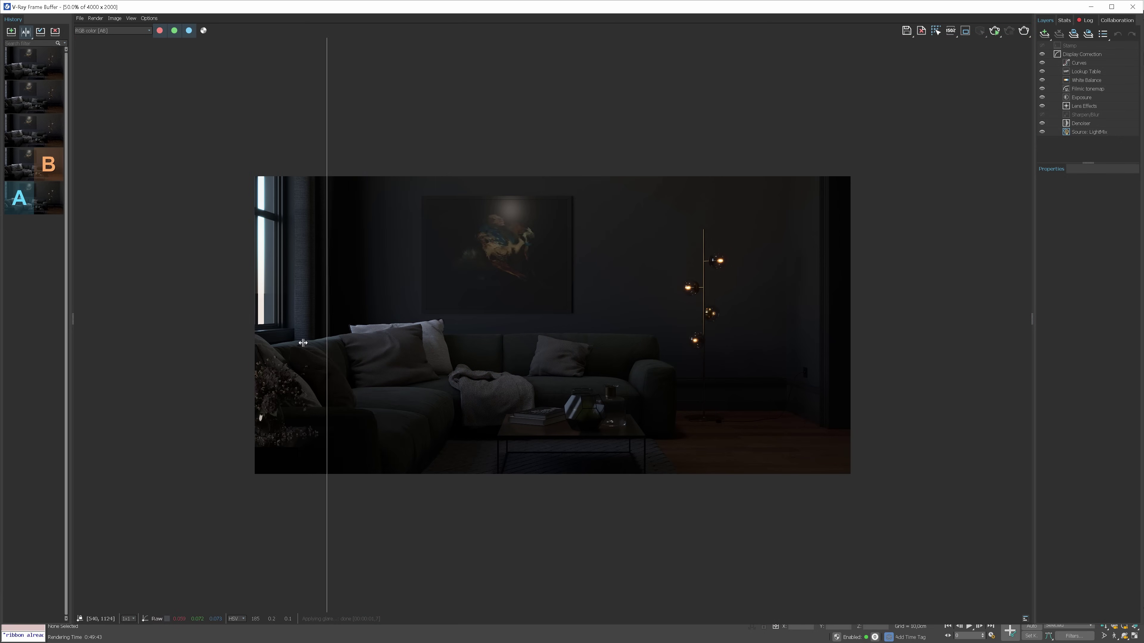
{"action": "left_click_drag", "start_coordinate": [303, 343], "coordinate": [571, 345]}
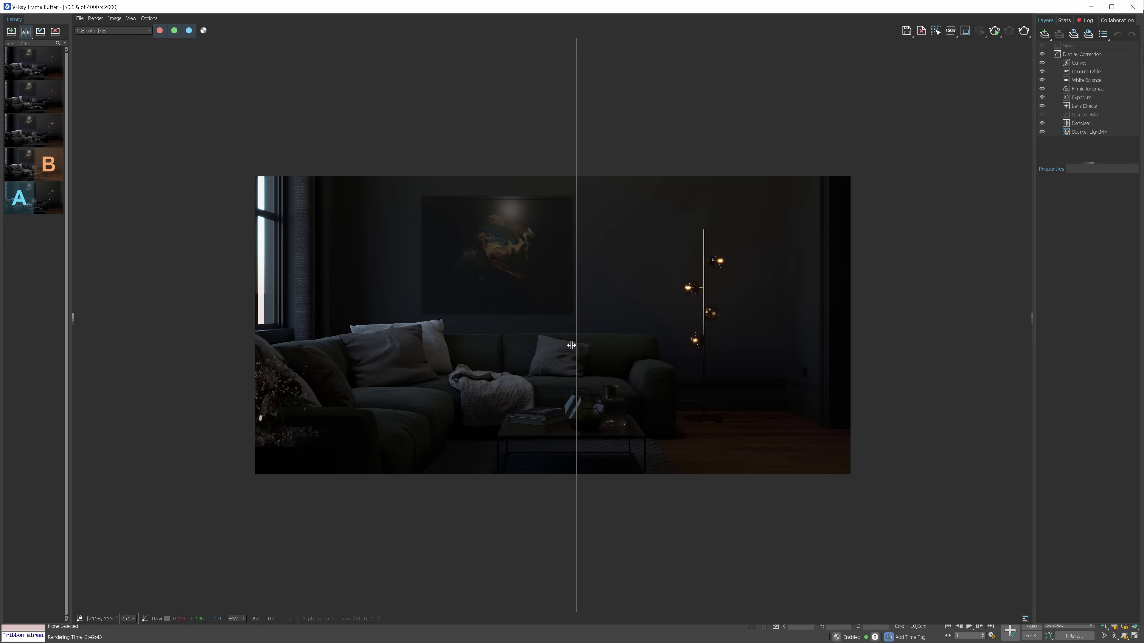
Show the Environment element for both renders and sweep the A/B split across it.
{"action": "left_click", "coordinate": [115, 30]}
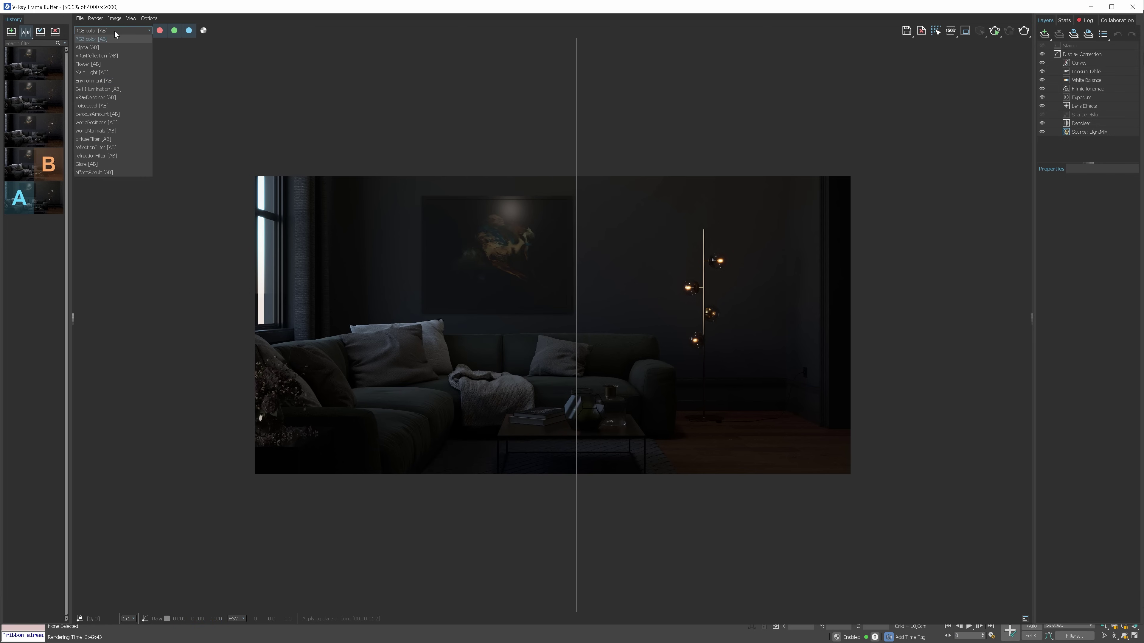
{"action": "left_click", "coordinate": [106, 82]}
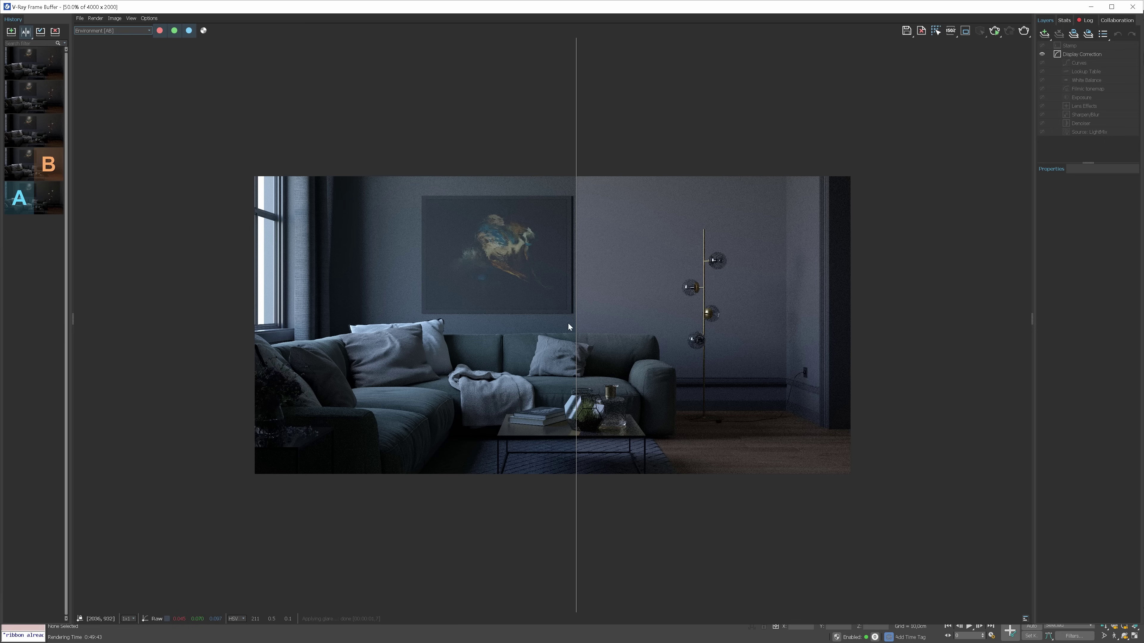
{"action": "left_click_drag", "start_coordinate": [576, 321], "coordinate": [443, 301]}
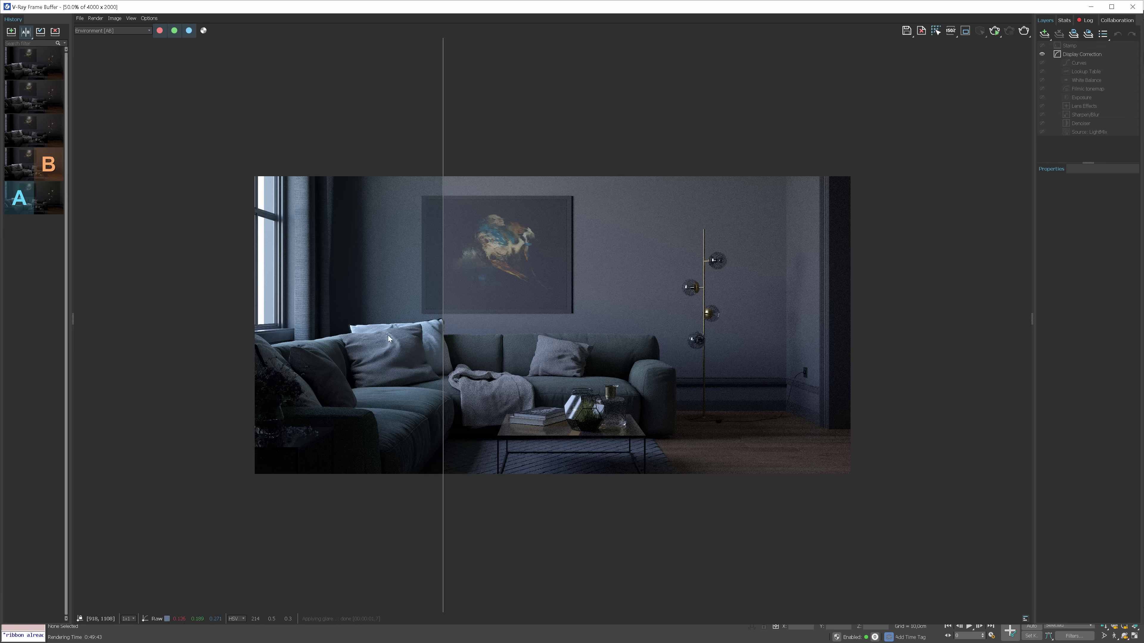
{"action": "left_click_drag", "start_coordinate": [442, 346], "coordinate": [552, 343]}
Switch to the VRayReflection element and compare the two renders with the A/B split.
{"action": "left_click", "coordinate": [96, 31]}
{"action": "left_click", "coordinate": [94, 58]}
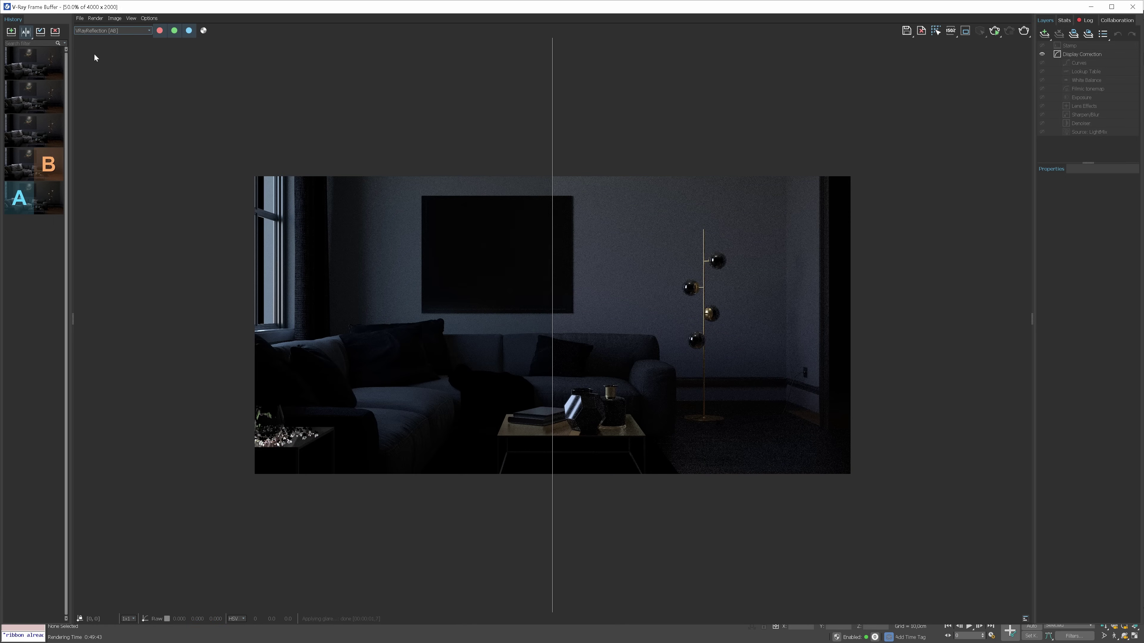
{"action": "left_click_drag", "start_coordinate": [553, 372], "coordinate": [526, 373]}
{"action": "scroll", "coordinate": [721, 370], "scroll_direction": "up", "scroll_amount": 2}
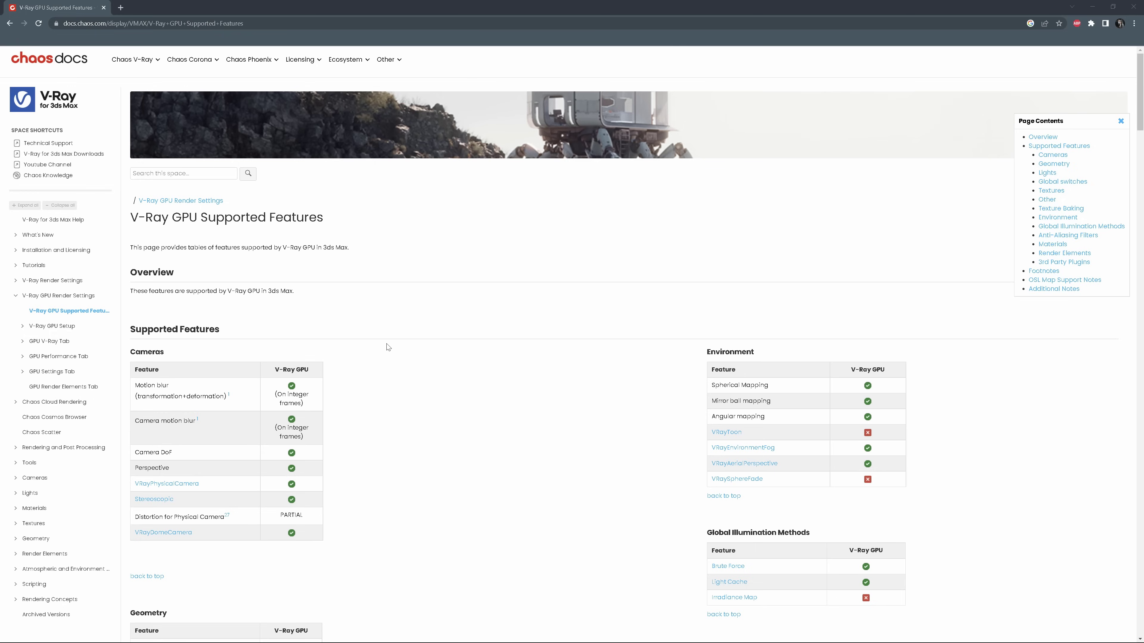
Scroll through the V-Ray GPU supported-features tables and highlight the VRayMtl GPU limitation note.
{"action": "scroll", "coordinate": [388, 347], "scroll_direction": "down", "scroll_amount": 5}
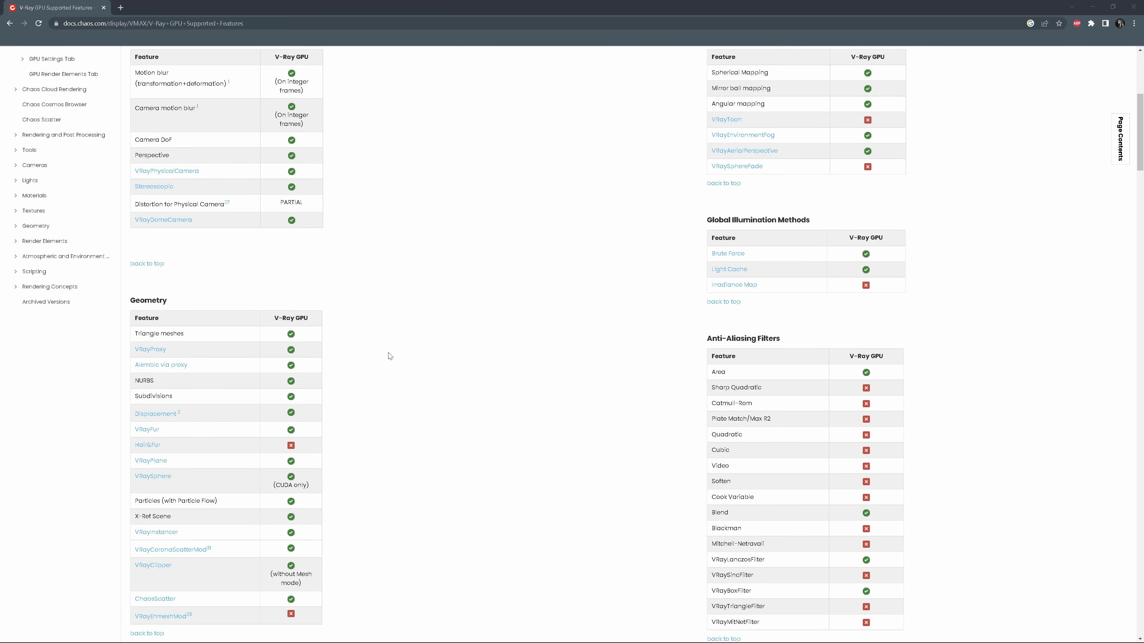
{"action": "scroll", "coordinate": [389, 356], "scroll_direction": "down", "scroll_amount": 1}
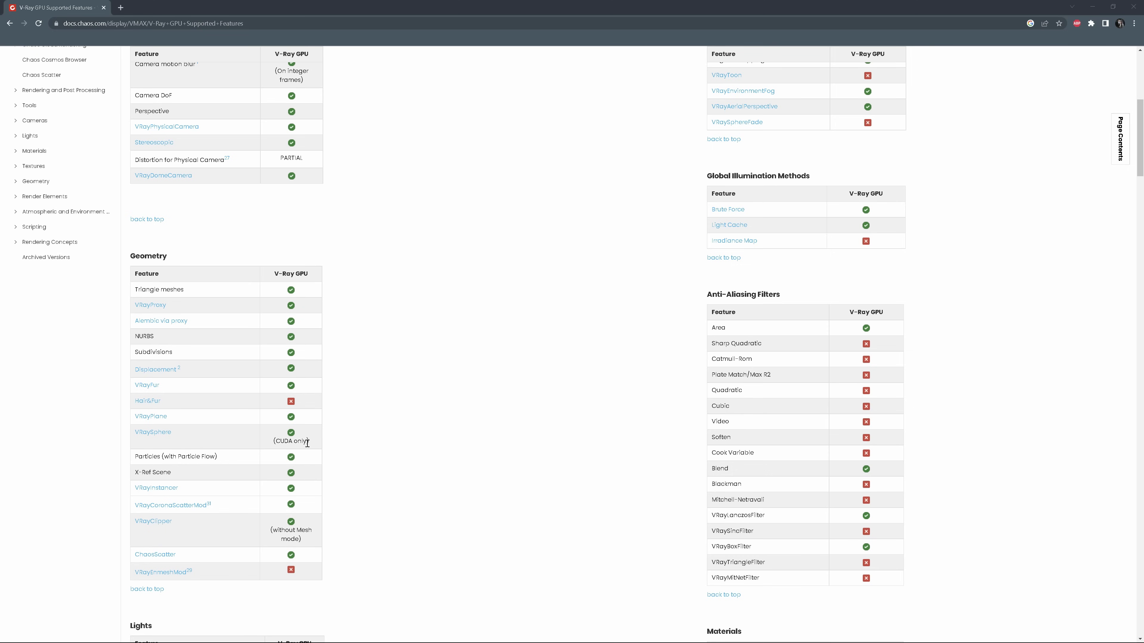
{"action": "scroll", "coordinate": [425, 427], "scroll_direction": "down", "scroll_amount": 8}
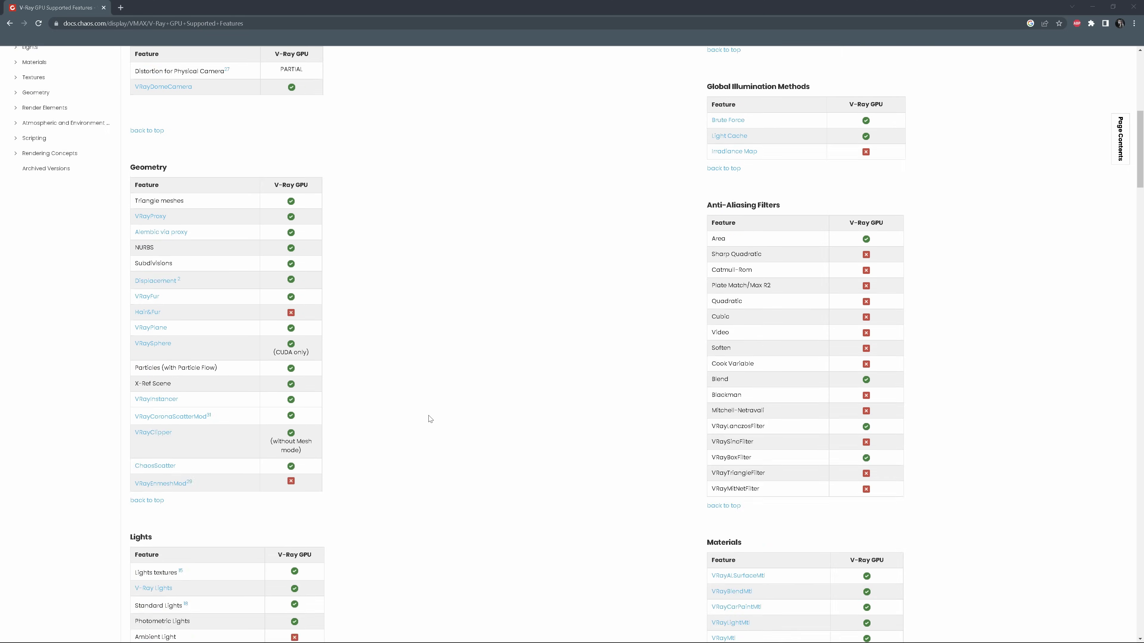
{"action": "scroll", "coordinate": [430, 416], "scroll_direction": "down", "scroll_amount": 2}
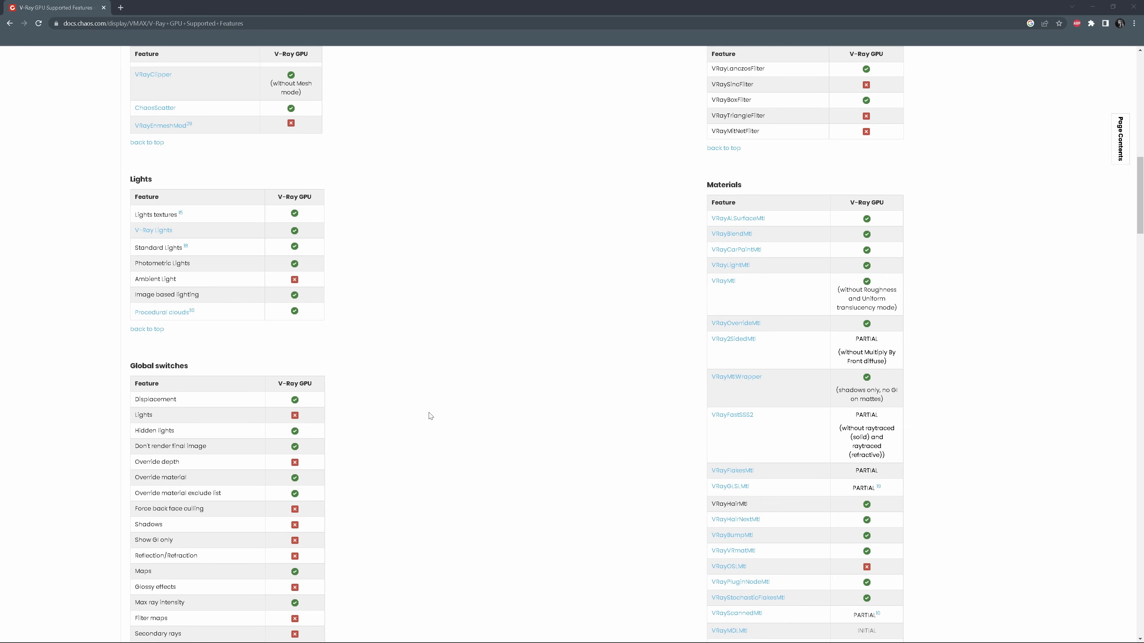
{"action": "left_click_drag", "start_coordinate": [837, 292], "coordinate": [898, 315]}
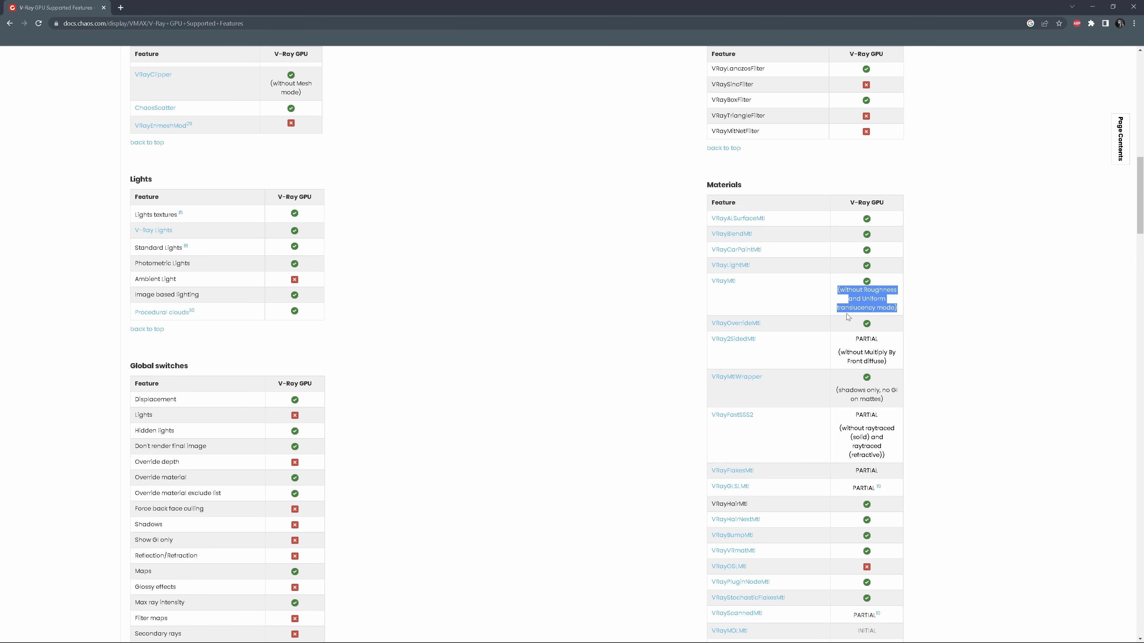
{"action": "left_click", "coordinate": [642, 331]}
Scroll on through the remaining tables down to the Other and 3rd Party Plugins sections.
{"action": "scroll", "coordinate": [642, 331], "scroll_direction": "down", "scroll_amount": 2}
{"action": "scroll", "coordinate": [641, 332], "scroll_direction": "down", "scroll_amount": 2}
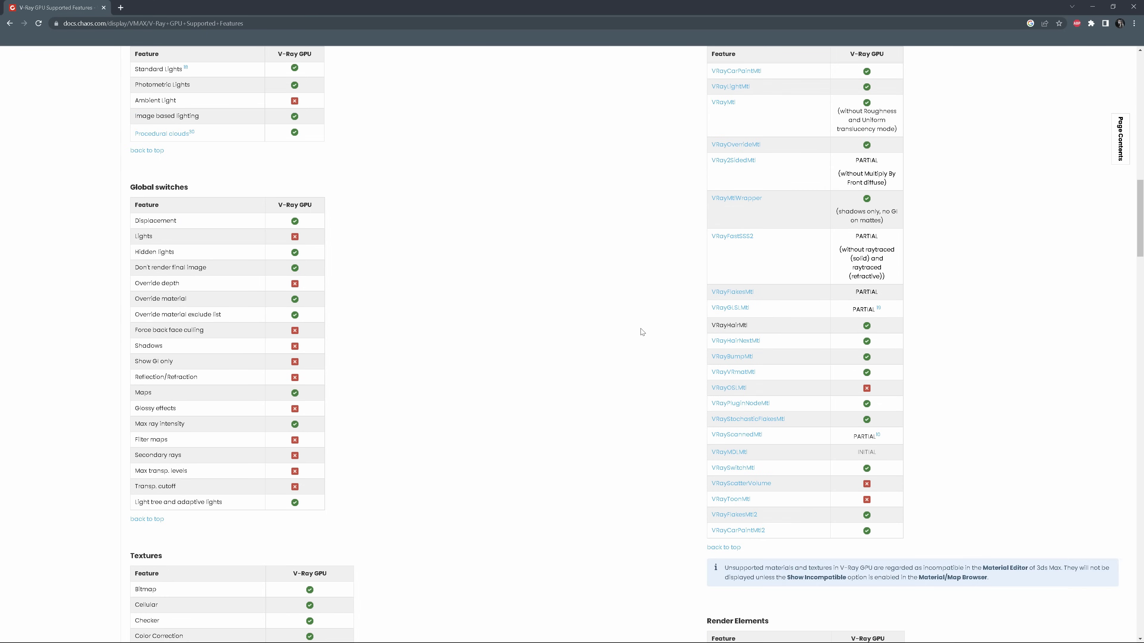
{"action": "scroll", "coordinate": [641, 332], "scroll_direction": "down", "scroll_amount": 7}
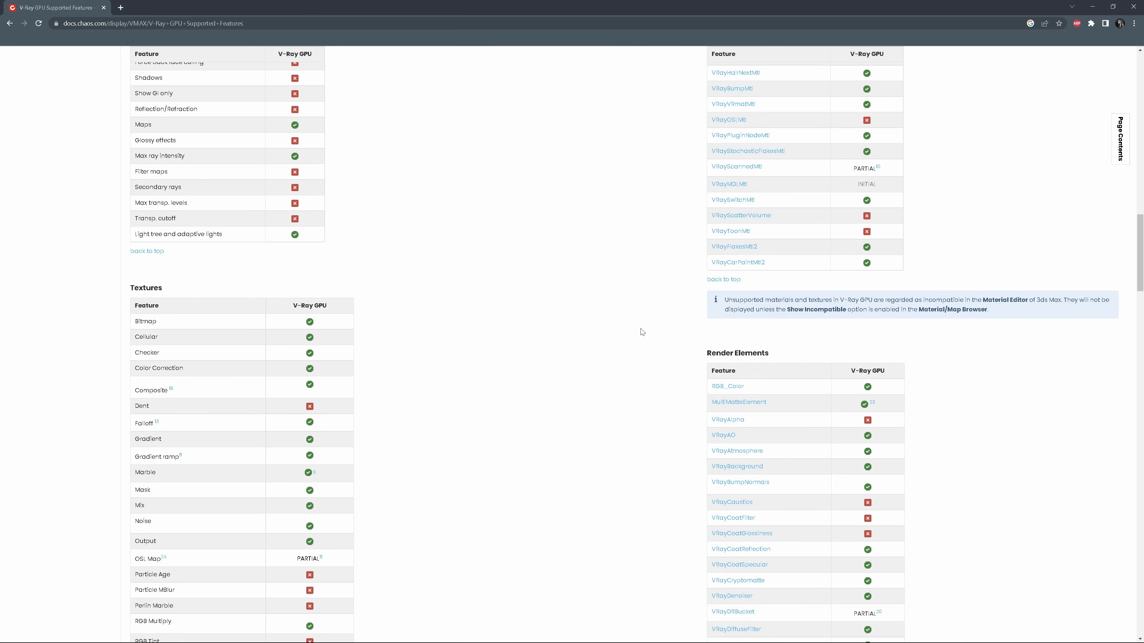
{"action": "scroll", "coordinate": [642, 332], "scroll_direction": "down", "scroll_amount": 5}
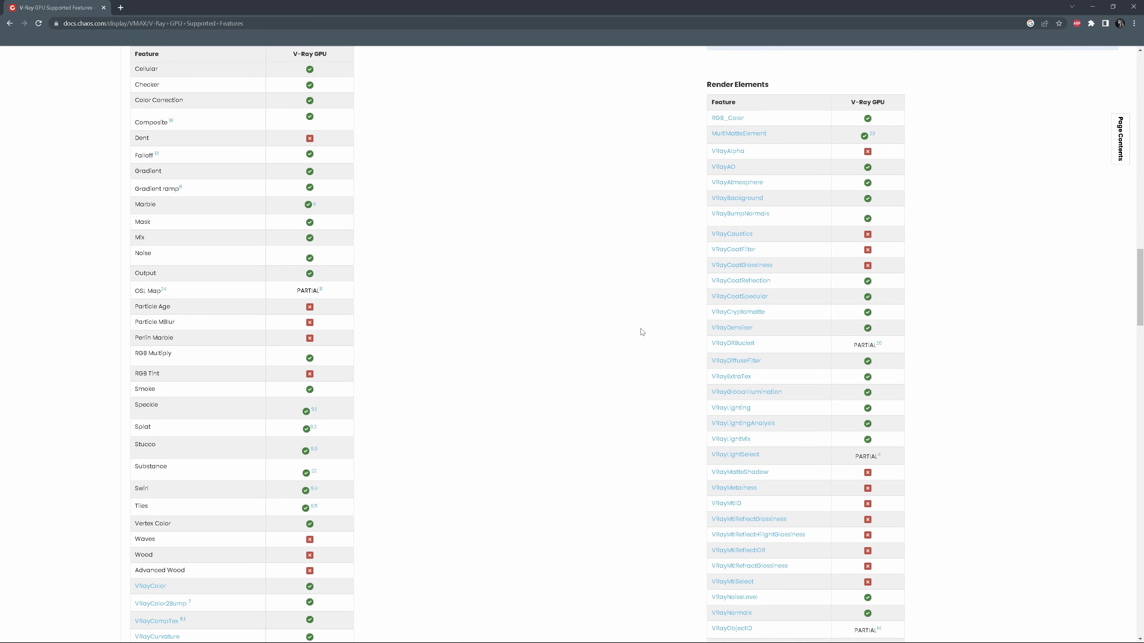
{"action": "scroll", "coordinate": [642, 333], "scroll_direction": "down", "scroll_amount": 9}
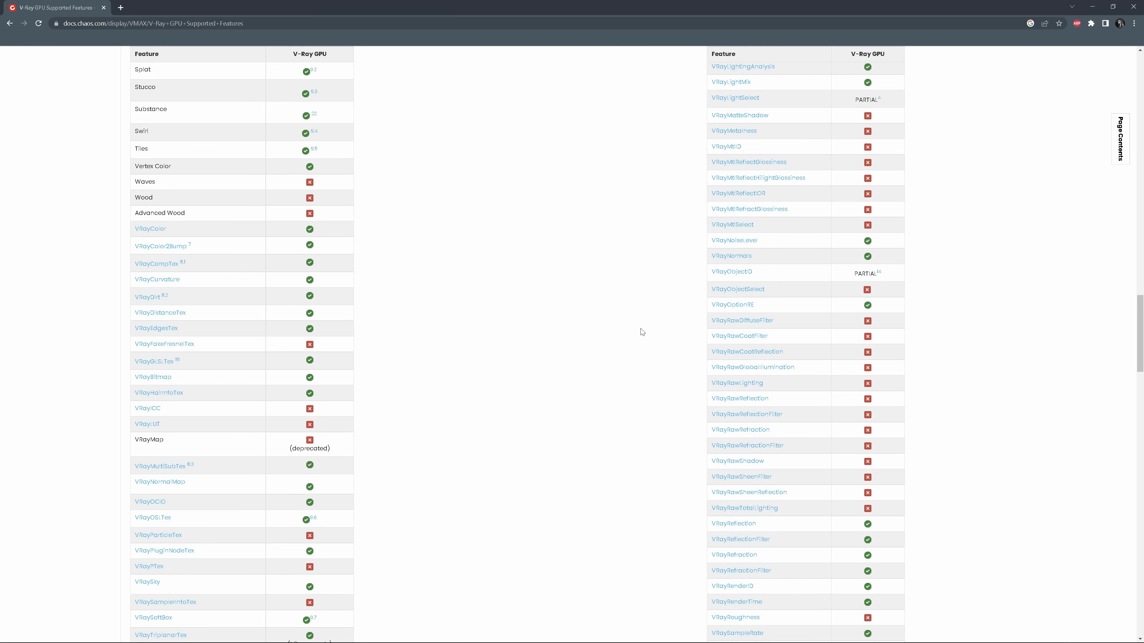
{"action": "scroll", "coordinate": [641, 332], "scroll_direction": "down", "scroll_amount": 6}
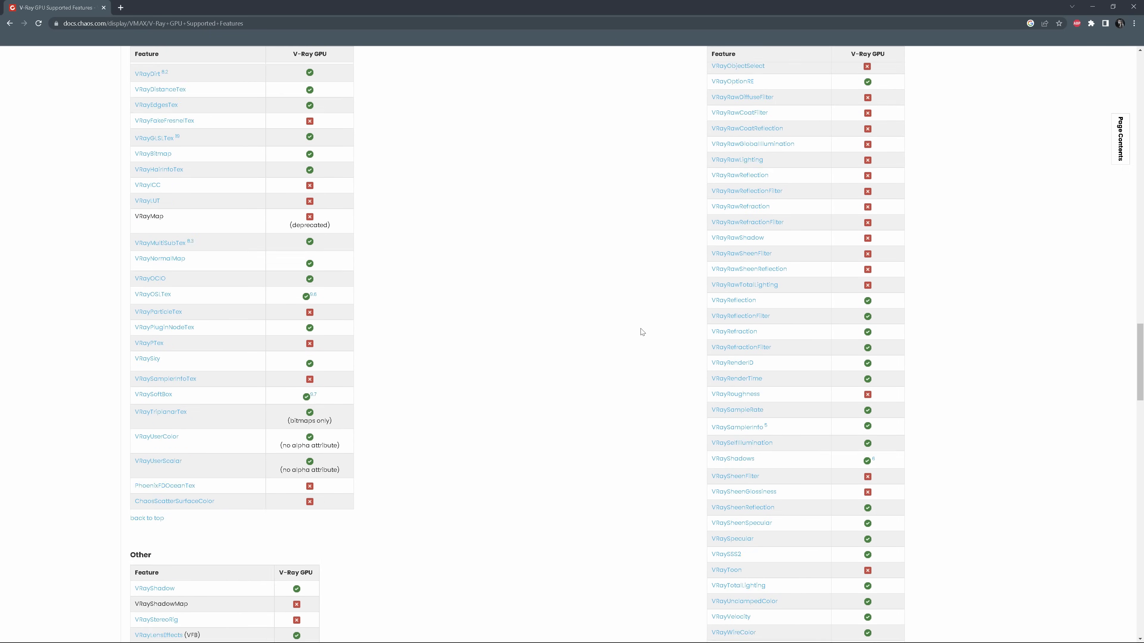
{"action": "scroll", "coordinate": [642, 332], "scroll_direction": "down", "scroll_amount": 1}
{"action": "scroll", "coordinate": [641, 332], "scroll_direction": "down", "scroll_amount": 7}
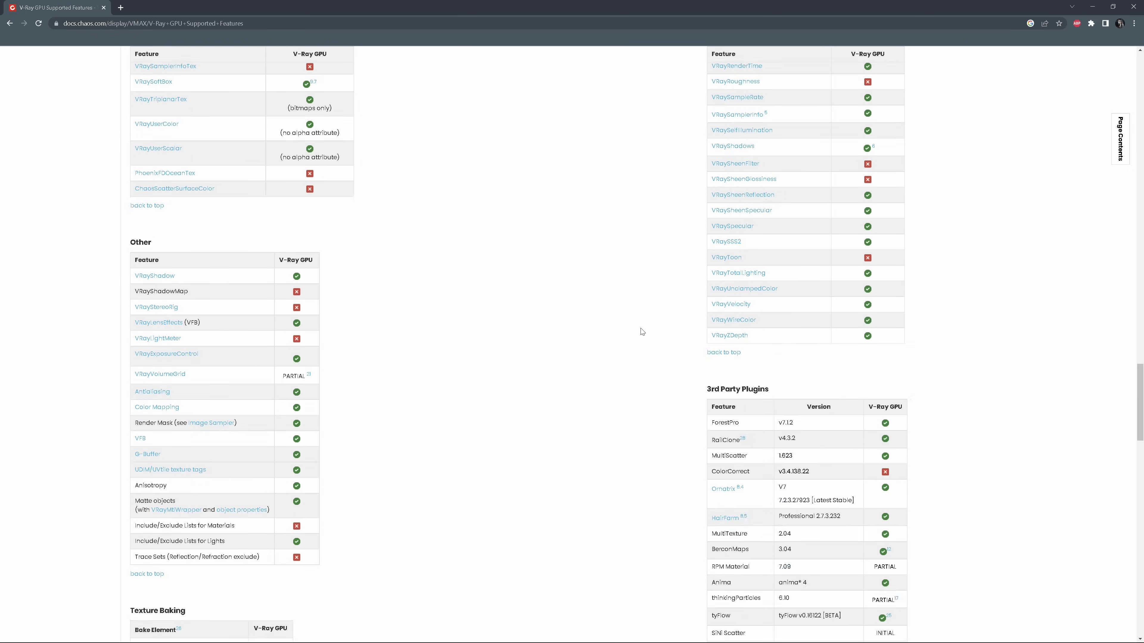